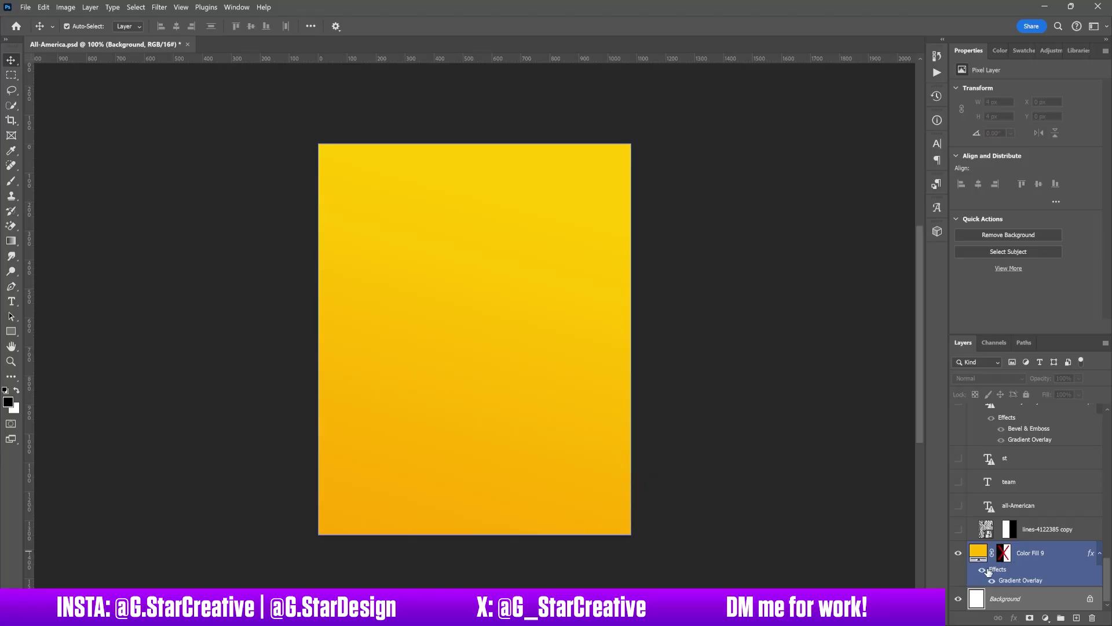
# Step: Inspect the background's Gradient Overlay without changes, then show and select the lines-4122385 copy layer
pyautogui.click(982, 571)
pyautogui.click(982, 570)
pyautogui.doubleClick(999, 571)
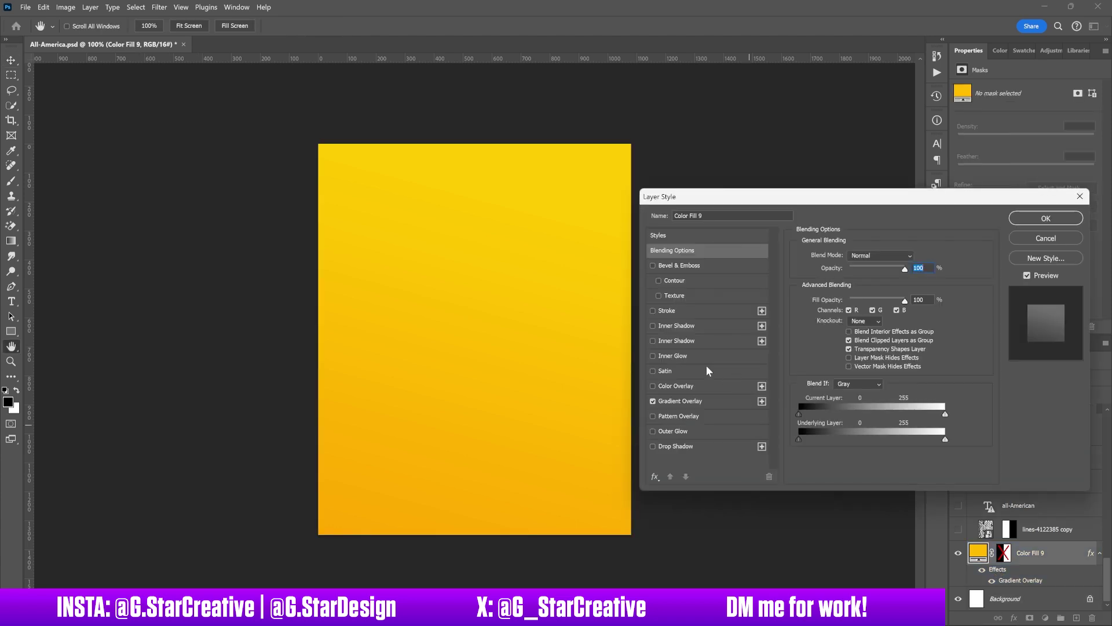
pyautogui.click(718, 400)
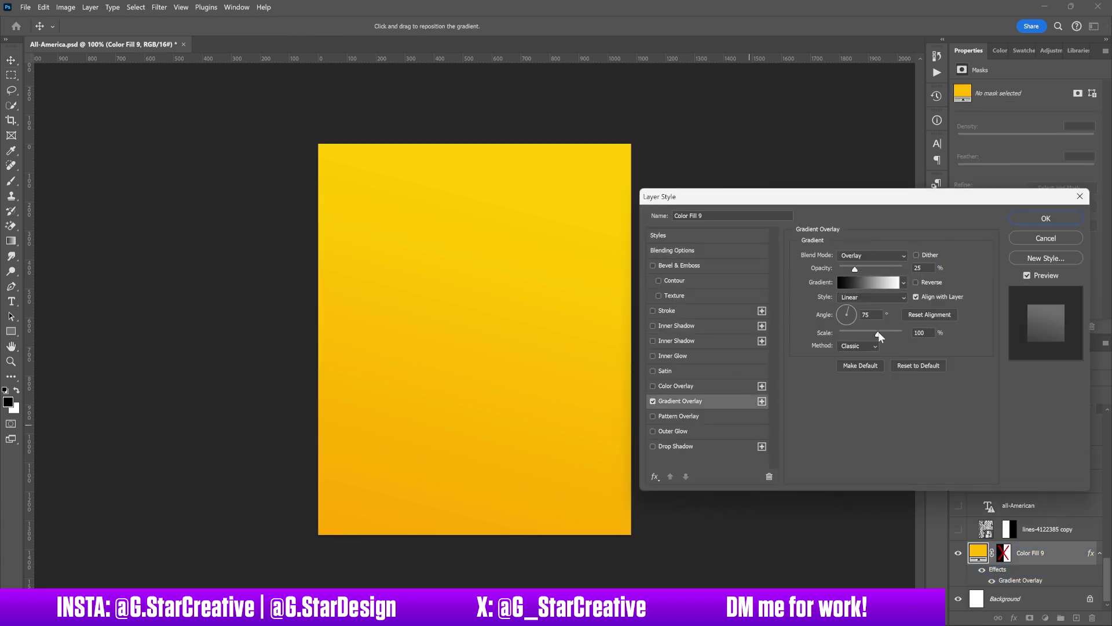
pyautogui.click(1044, 240)
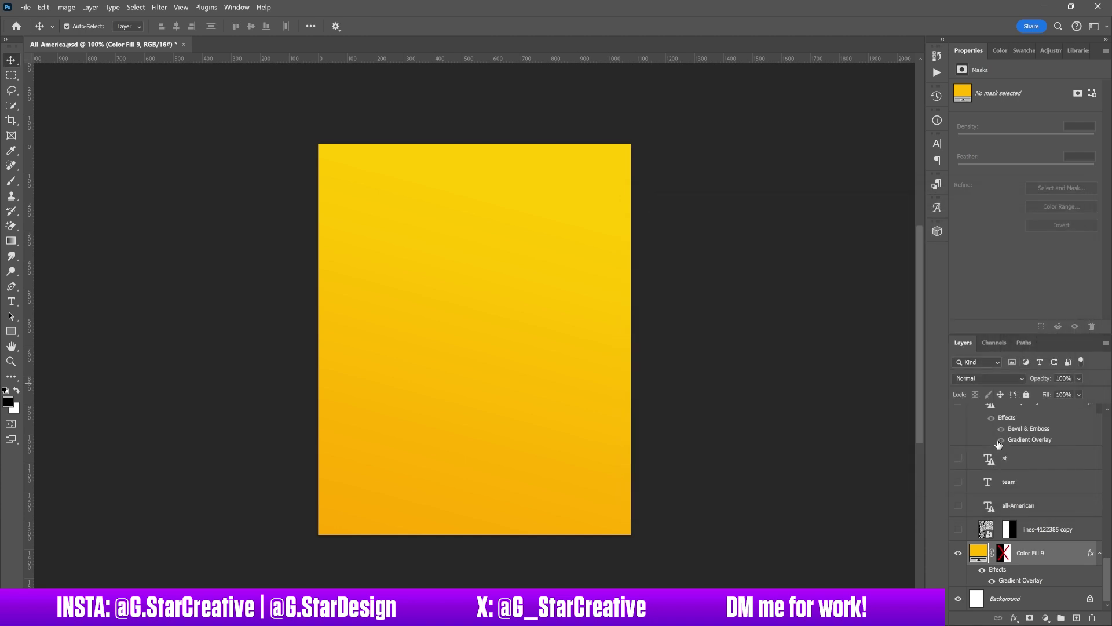
pyautogui.click(959, 530)
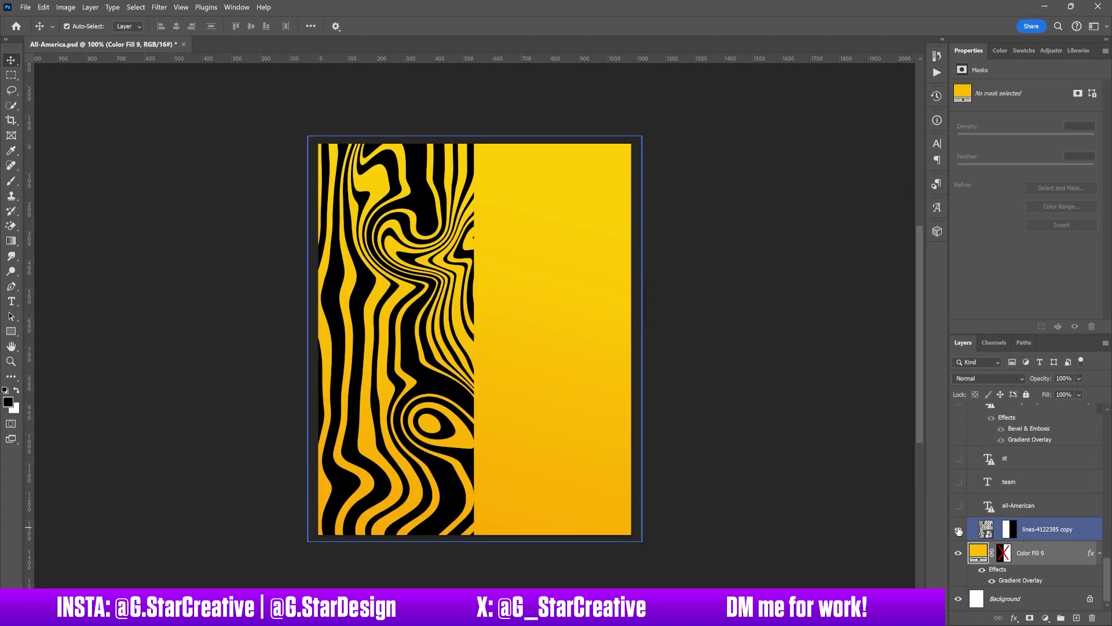
pyautogui.click(999, 529)
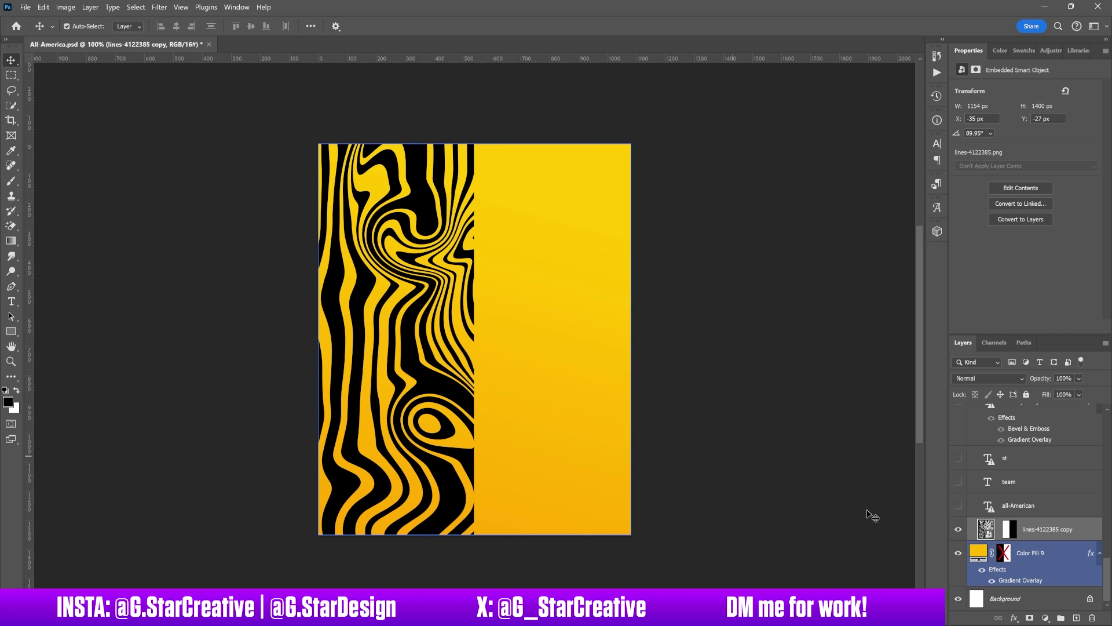
# Step: Turn on the all-American, team, st and player name text layers
pyautogui.click(959, 508)
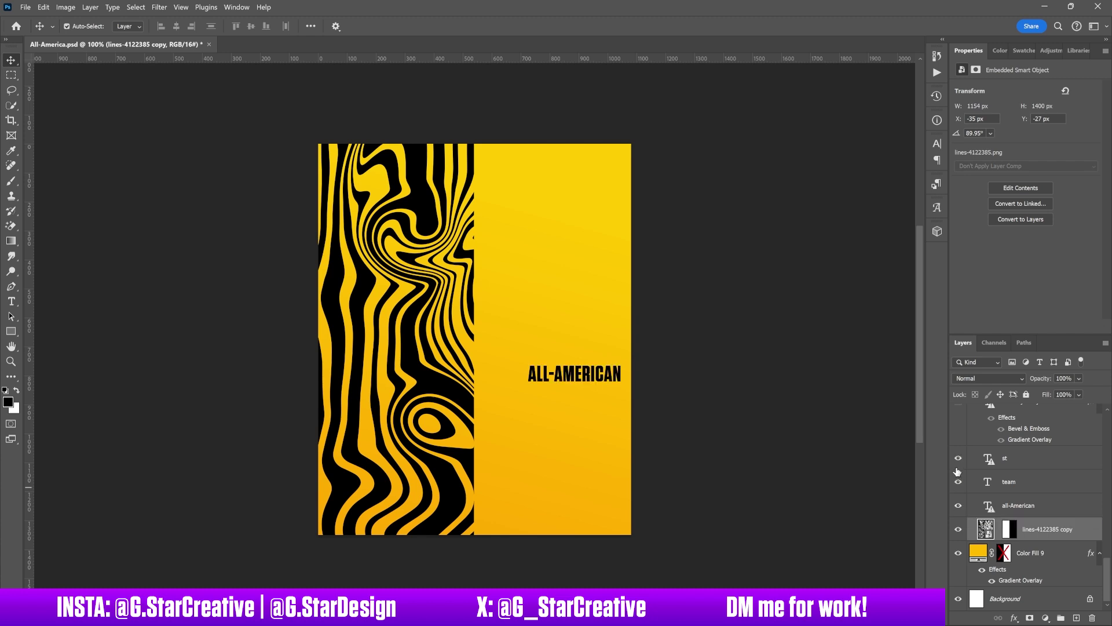
pyautogui.moveTo(959, 481); pyautogui.dragTo(959, 458)
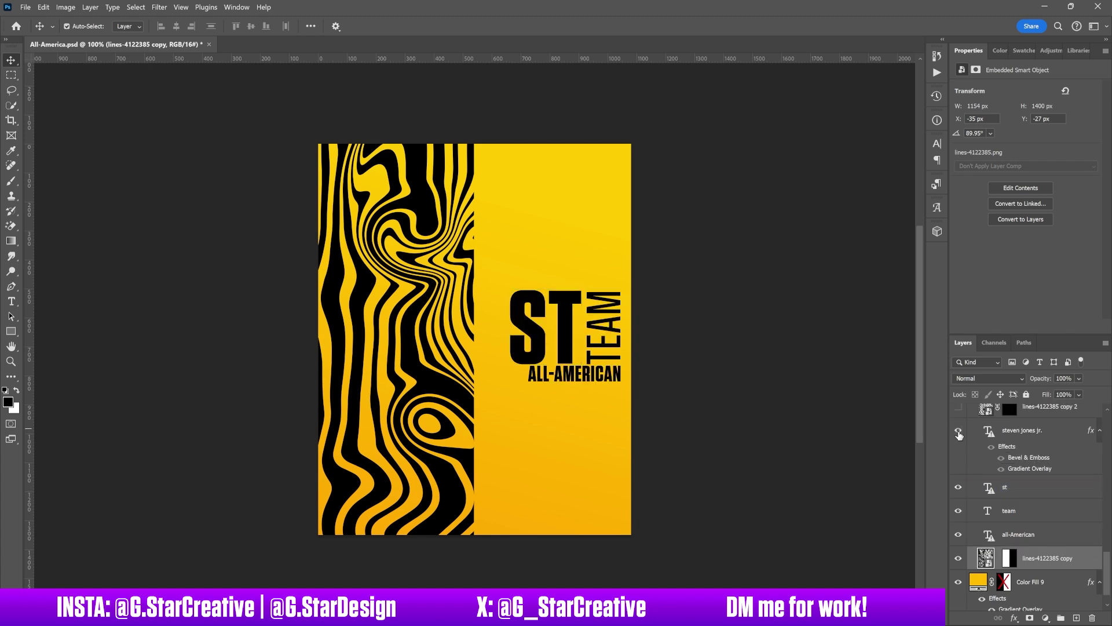
pyautogui.click(959, 432)
pyautogui.click(1014, 491)
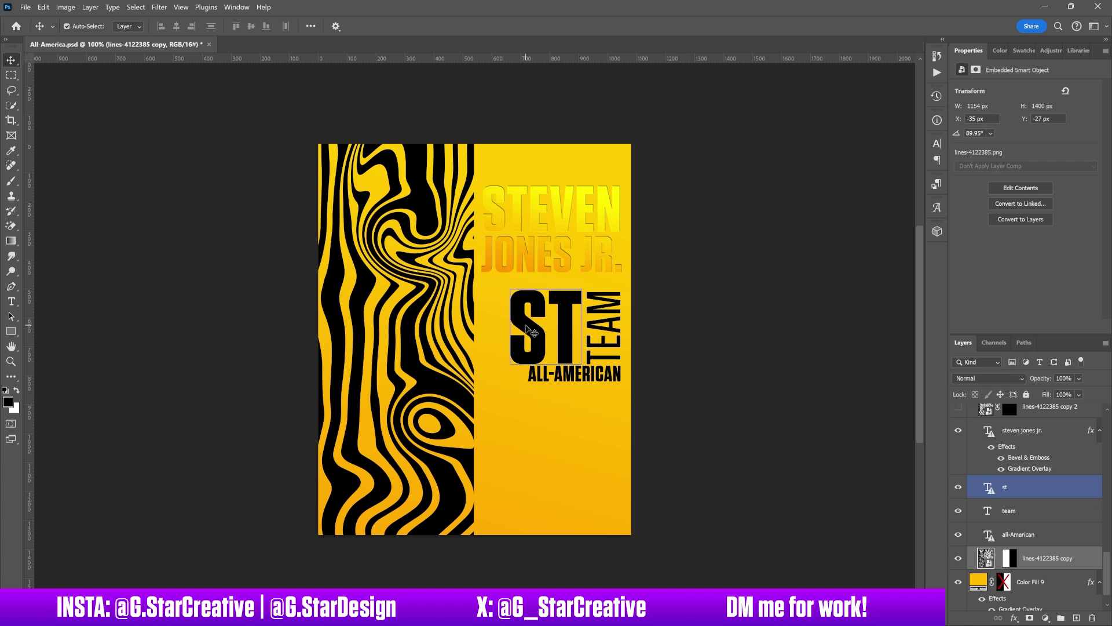
# Step: Select the ST, ALL-AMERICAN, TEAM and player name texts on the canvas in turn
pyautogui.click(508, 288)
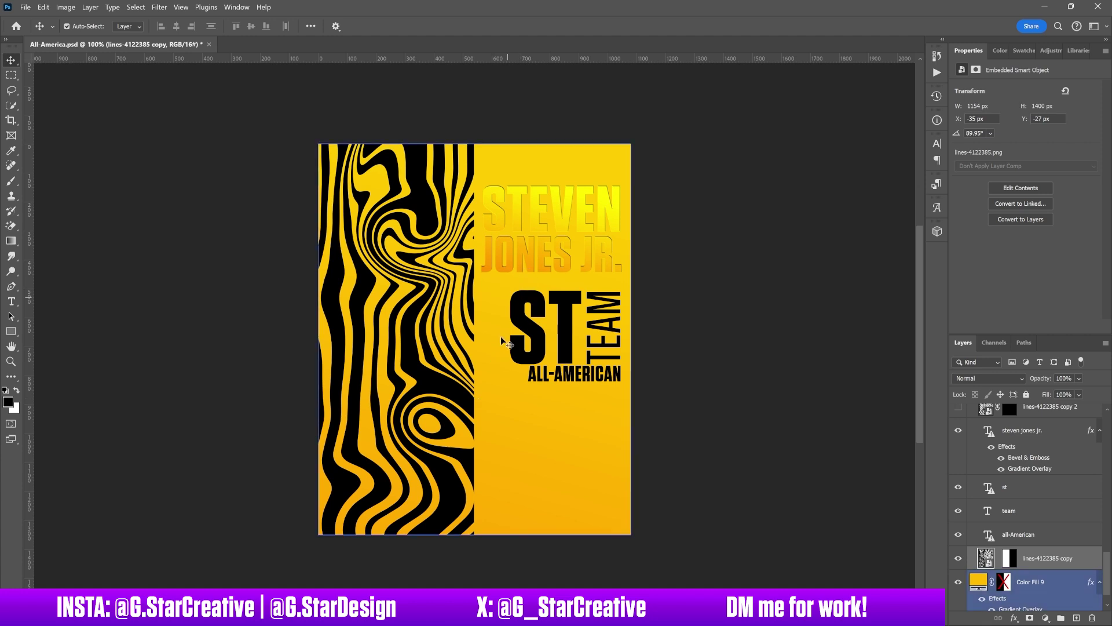
pyautogui.click(520, 320)
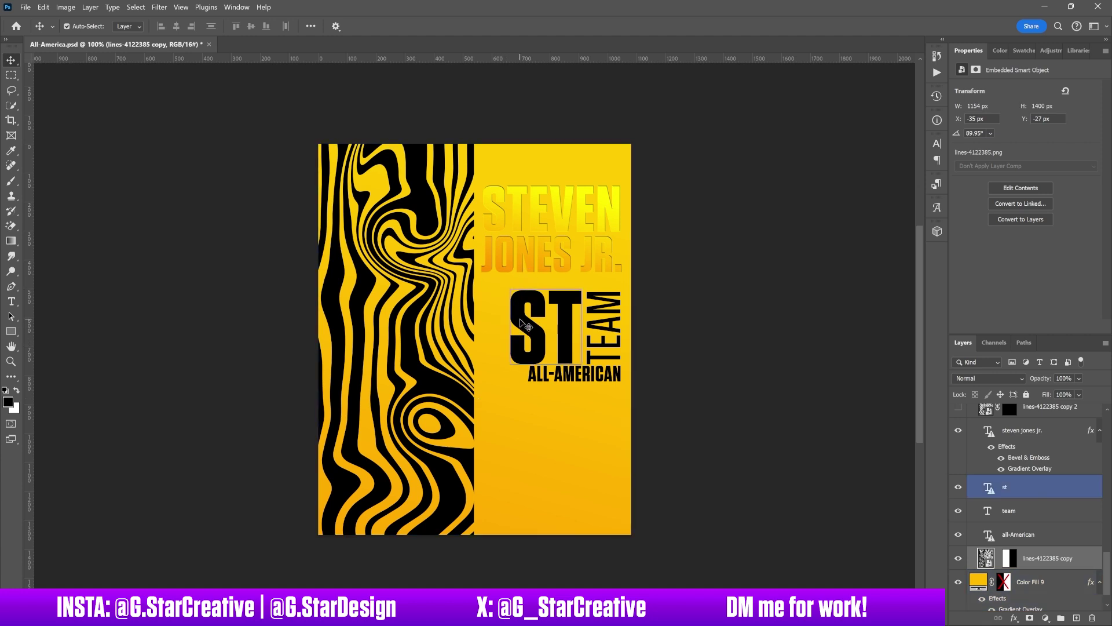
pyautogui.click(492, 337)
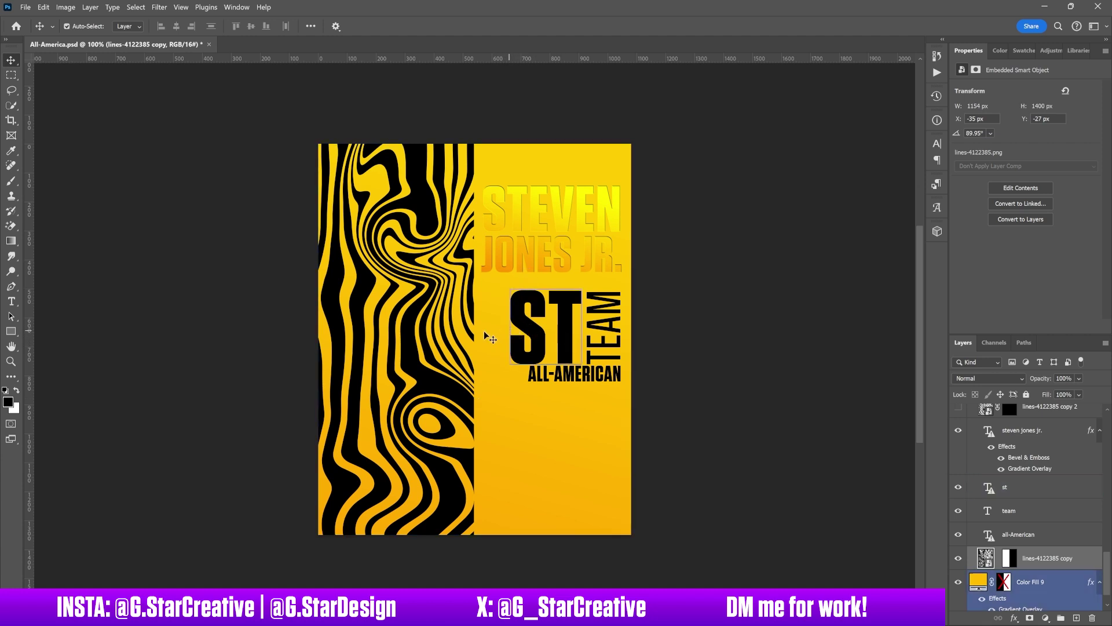
pyautogui.click(533, 378)
pyautogui.click(543, 335)
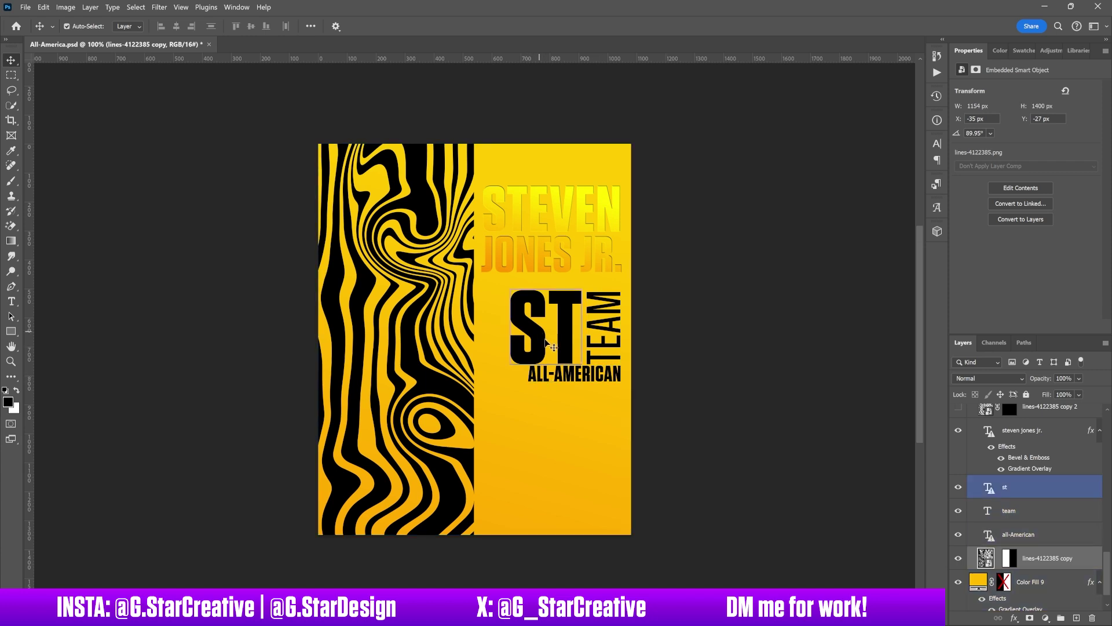
pyautogui.click(484, 425)
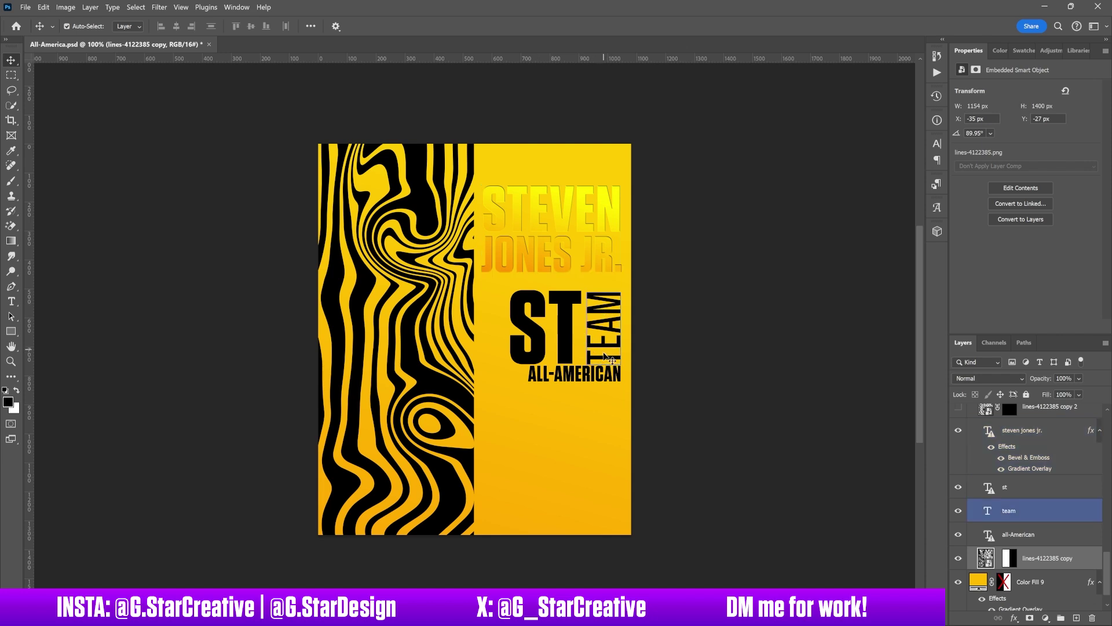
pyautogui.click(608, 346)
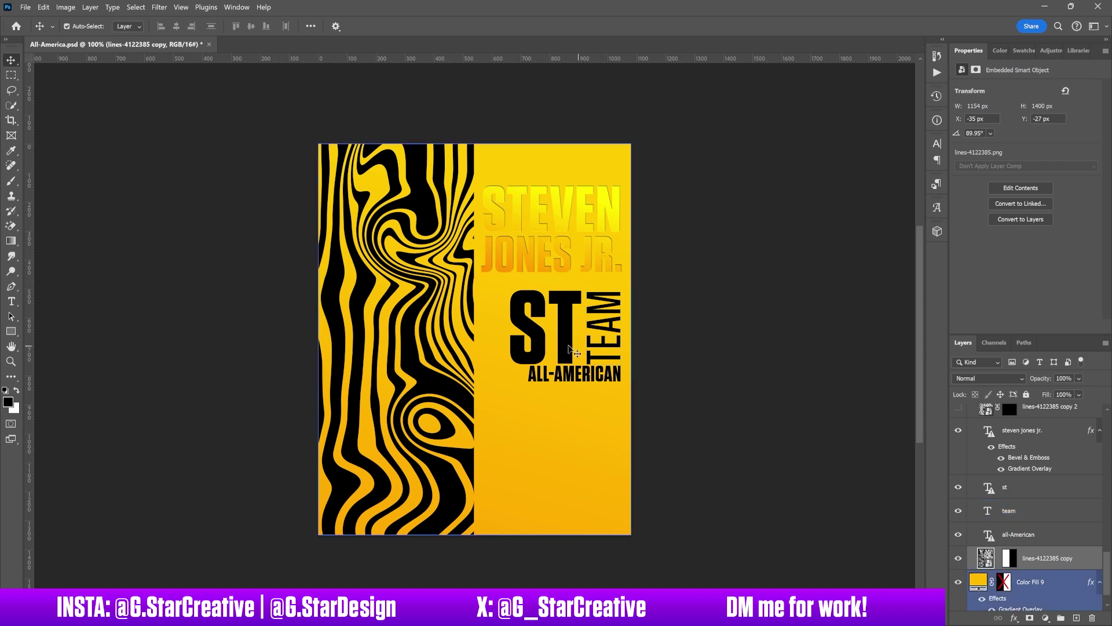
pyautogui.click(606, 377)
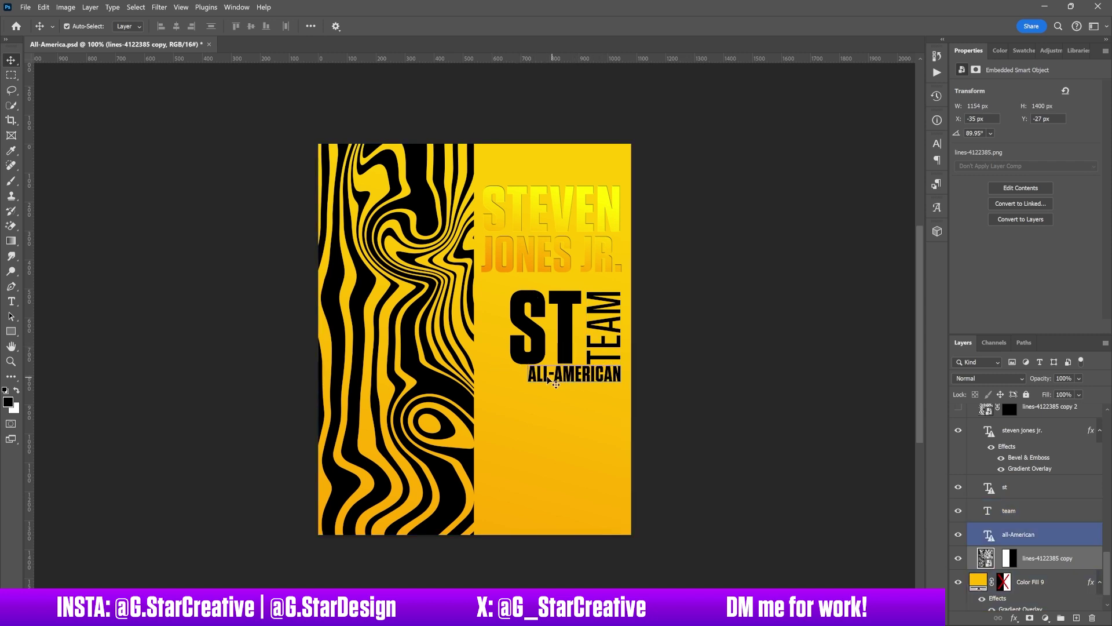
pyautogui.click(626, 333)
pyautogui.click(614, 355)
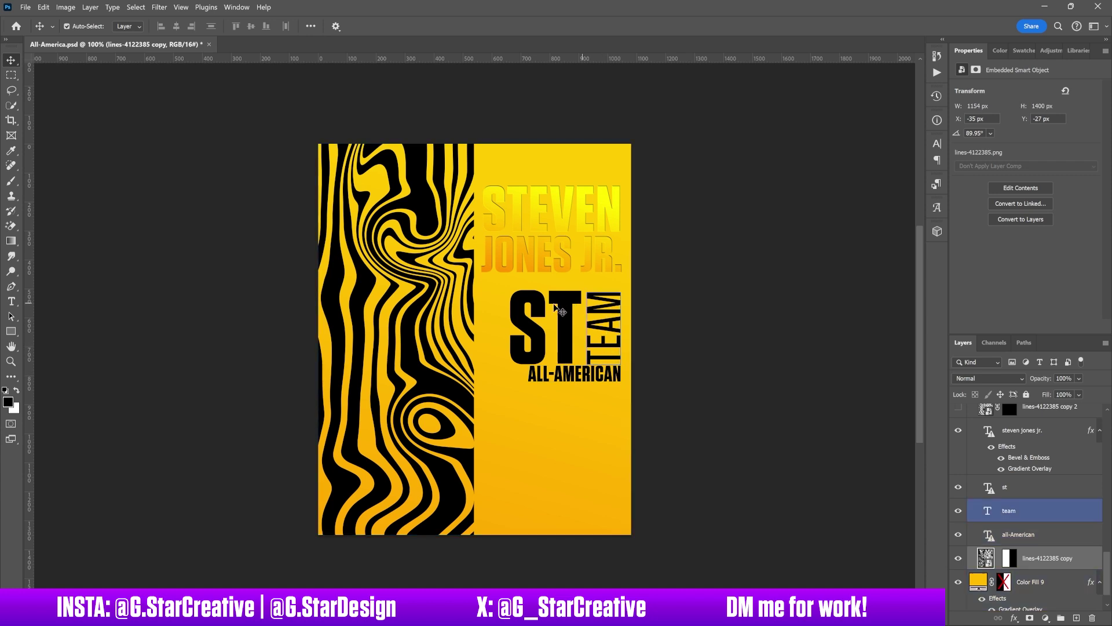
pyautogui.click(522, 213)
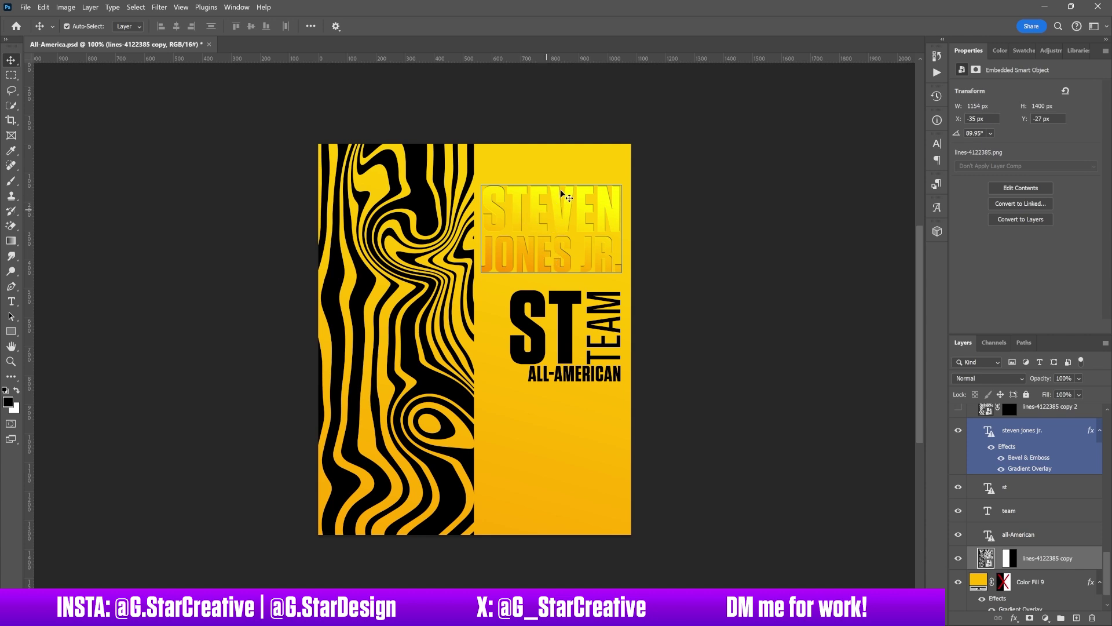
pyautogui.click(511, 166)
pyautogui.click(515, 223)
pyautogui.doubleClick(1013, 457)
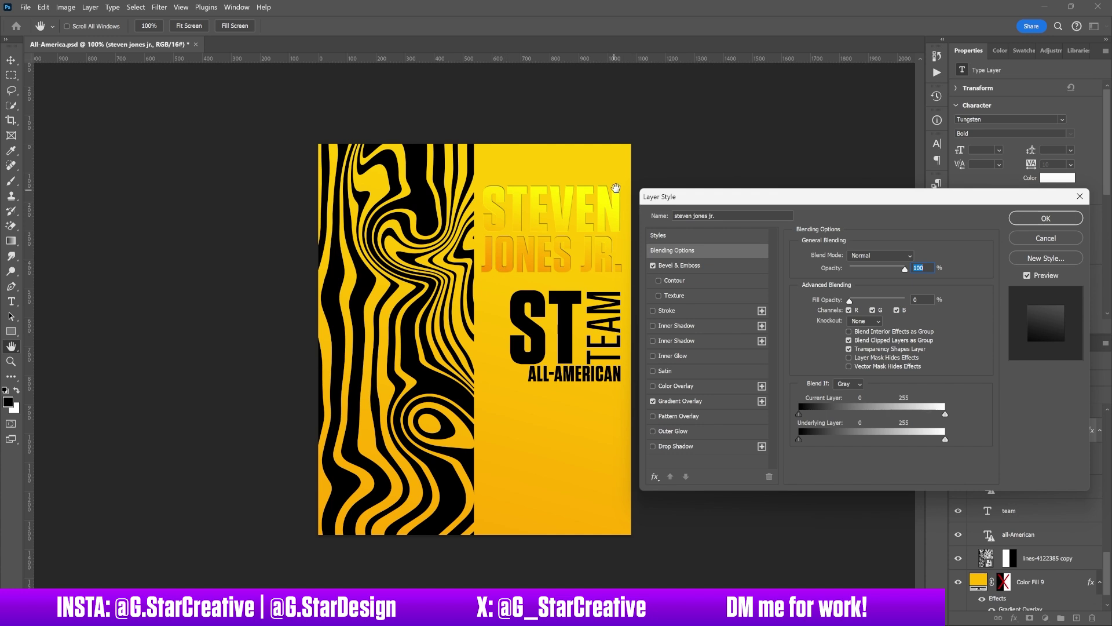
pyautogui.click(692, 267)
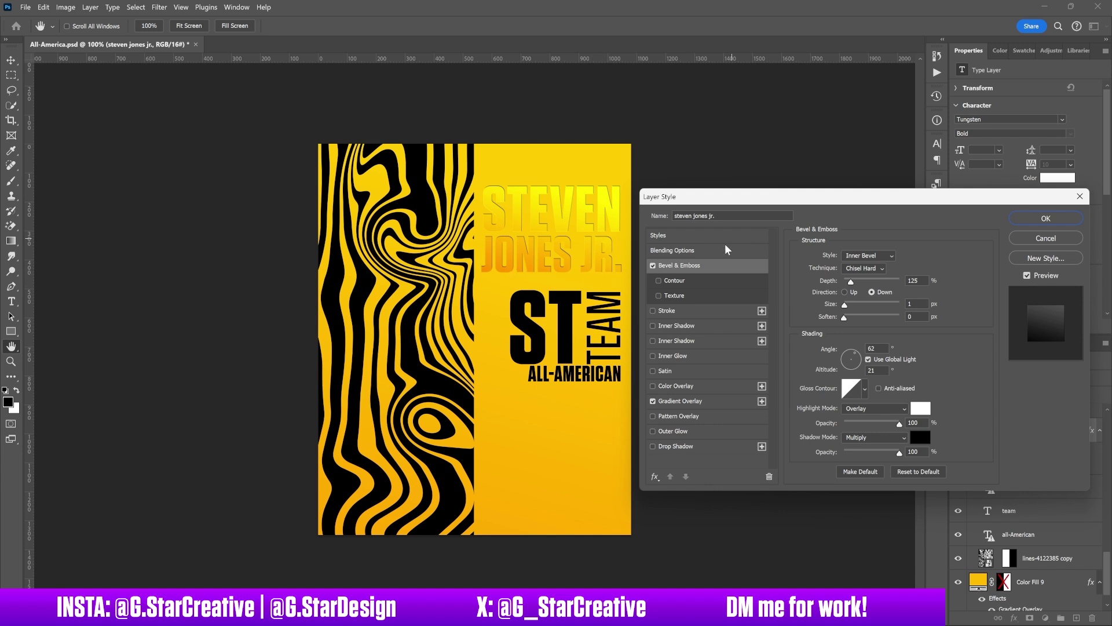
pyautogui.click(653, 266)
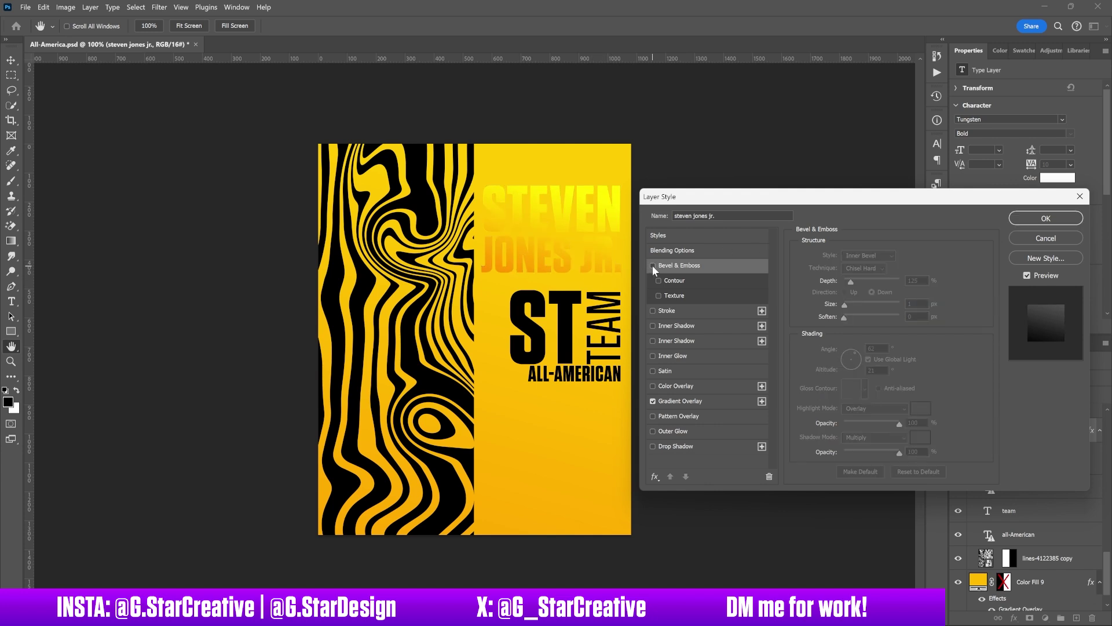
pyautogui.click(653, 401)
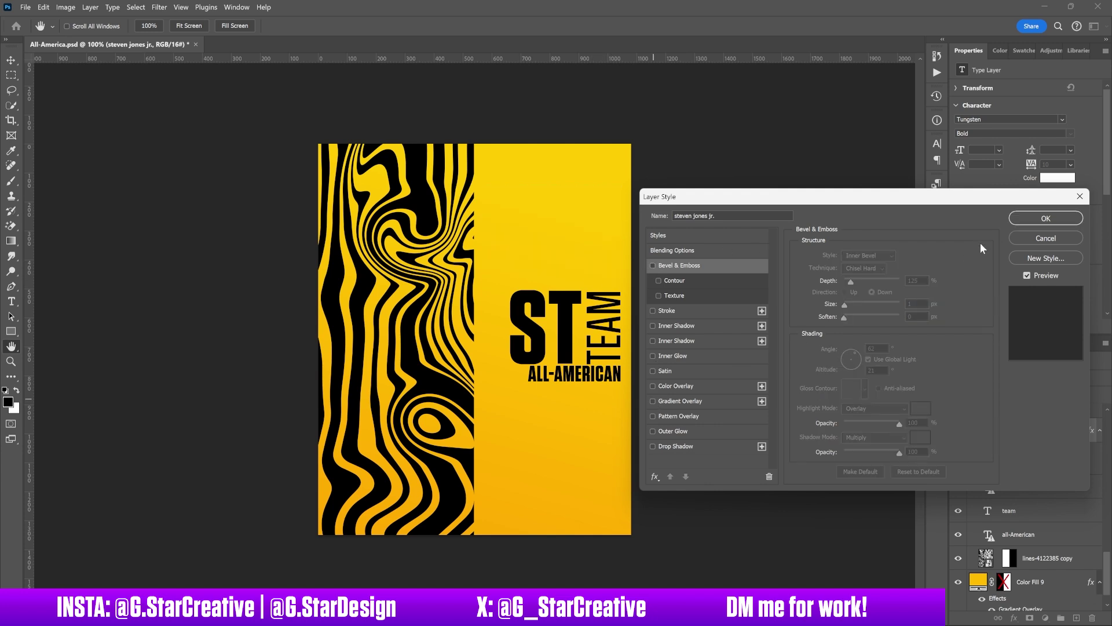
pyautogui.click(1034, 236)
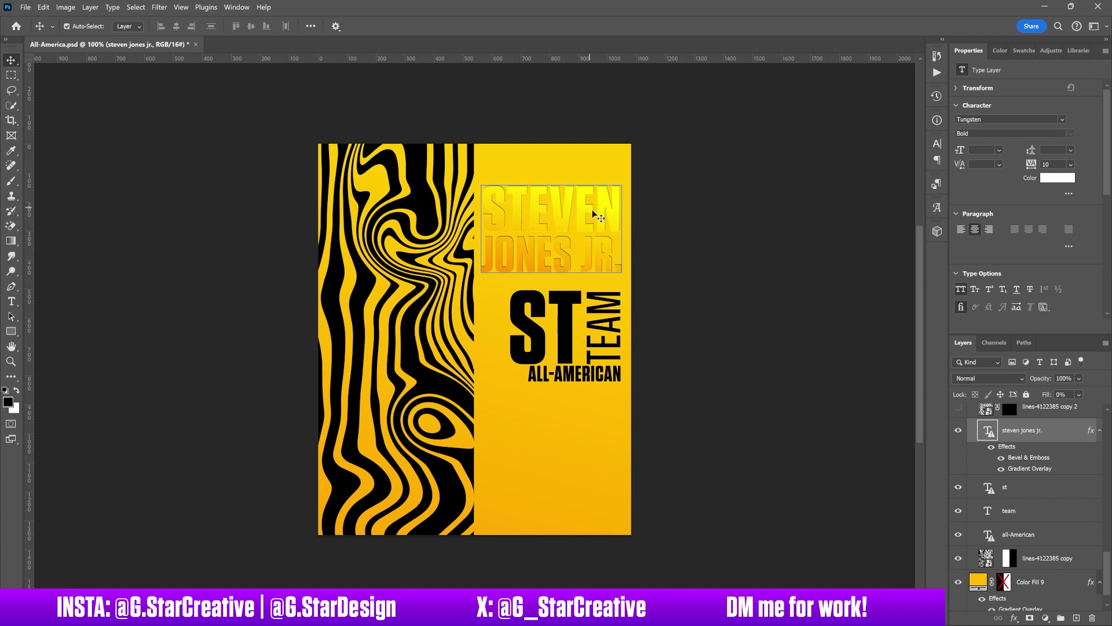
# Step: Show the lines-4122385 copy 3 texture over the player's name and select it
pyautogui.scroll(2, 959, 443)
pyautogui.click(959, 442)
pyautogui.click(1062, 466)
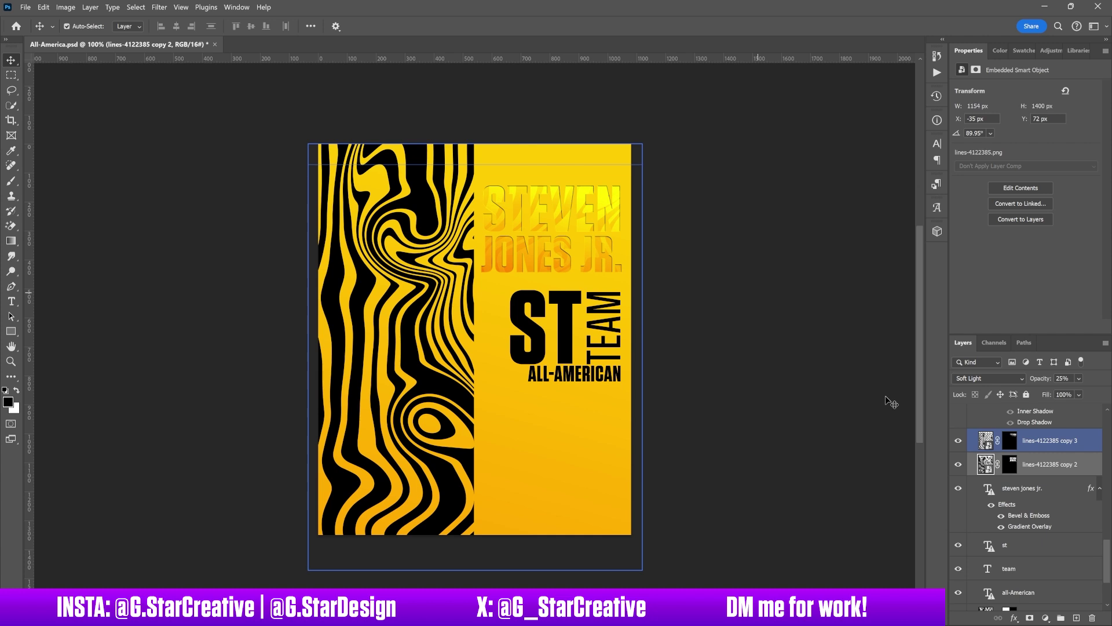
pyautogui.click(1039, 444)
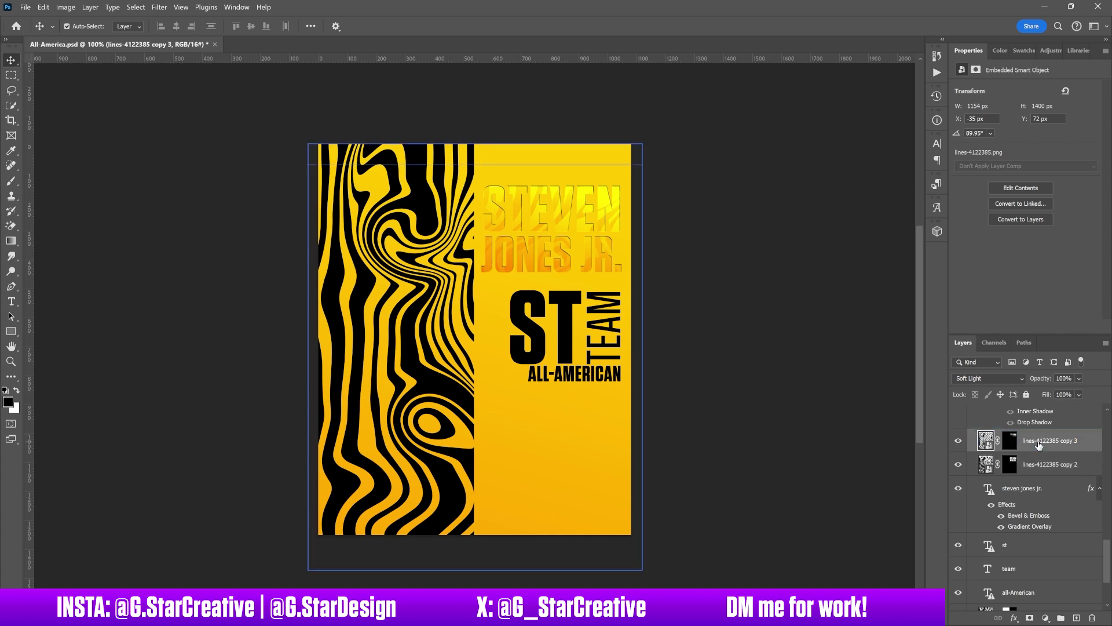
# Step: Show and select the _DSC5664 copy 3 football player photo
pyautogui.scroll(3, 1039, 444)
pyautogui.click(959, 489)
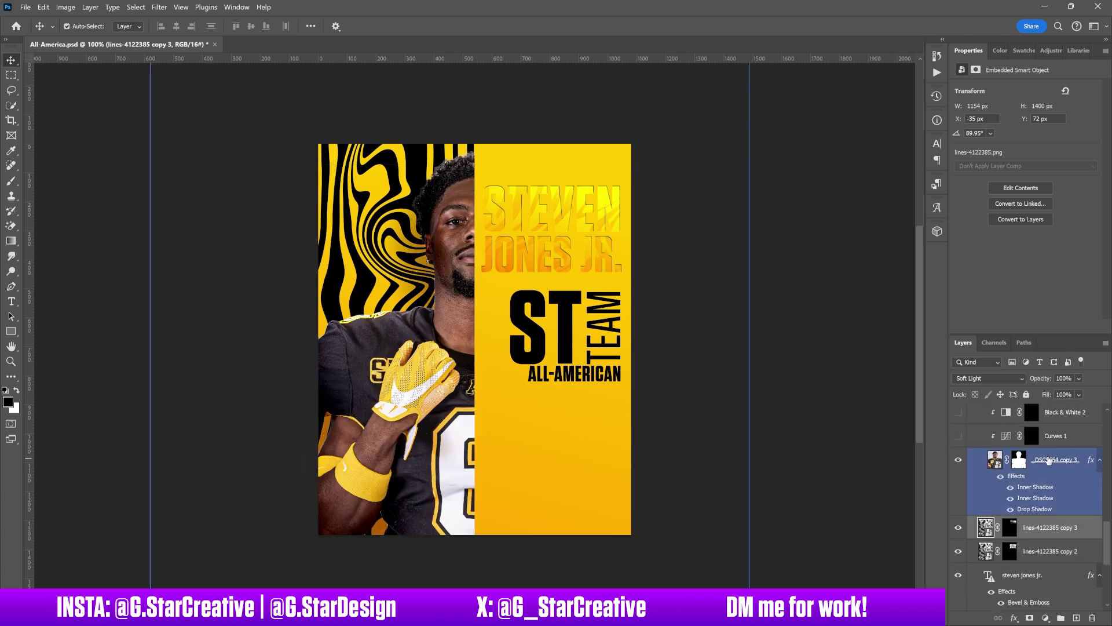
pyautogui.click(1051, 488)
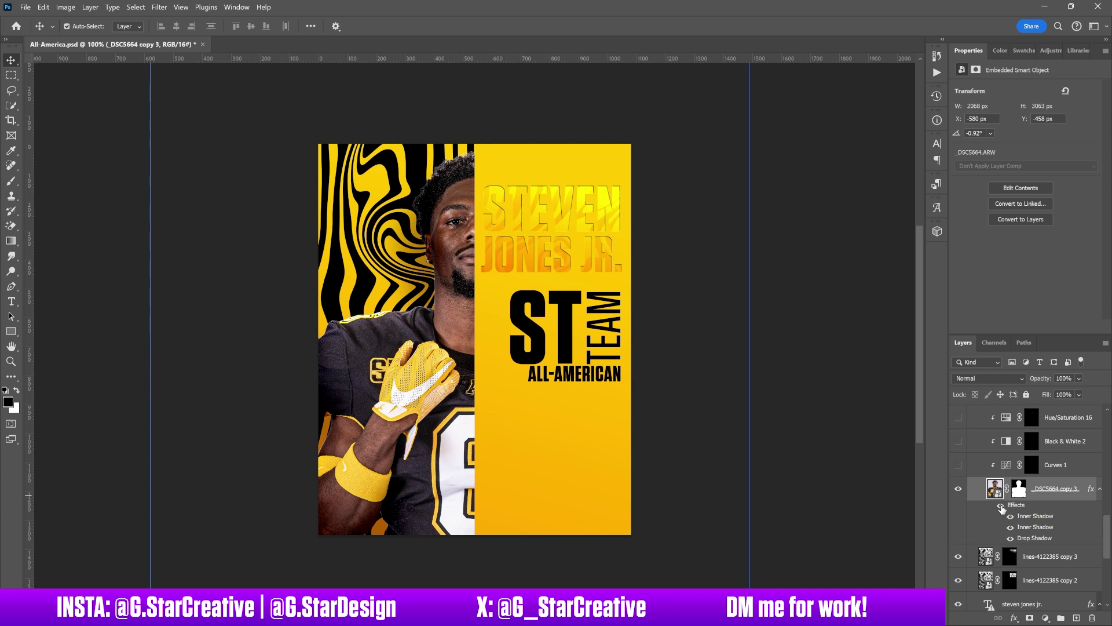
# Step: Compare the photo with and without its effects and both Inner Shadows, keeping them on
pyautogui.click(1001, 508)
pyautogui.click(1001, 508)
pyautogui.doubleClick(1019, 508)
pyautogui.click(690, 326)
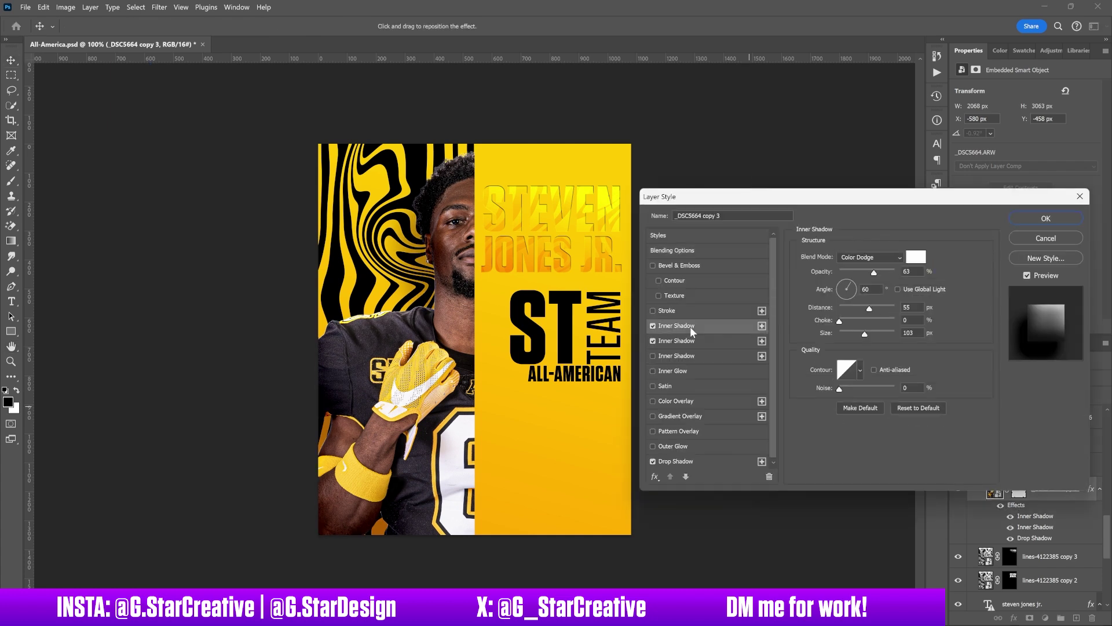
pyautogui.click(653, 325)
pyautogui.click(653, 326)
pyautogui.click(653, 326)
pyautogui.click(653, 340)
pyautogui.click(653, 341)
pyautogui.click(653, 341)
pyautogui.click(653, 341)
# Step: Enable the Drop Shadow at Linear Burn, 30%, 125 px distance, 100 px size
pyautogui.click(653, 461)
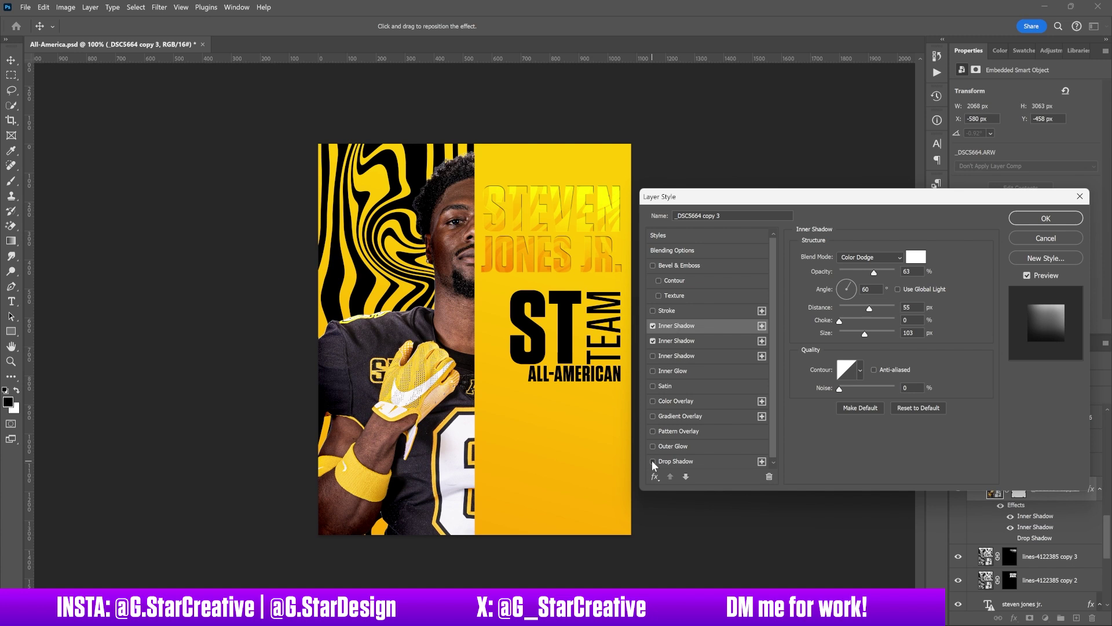
pyautogui.click(666, 461)
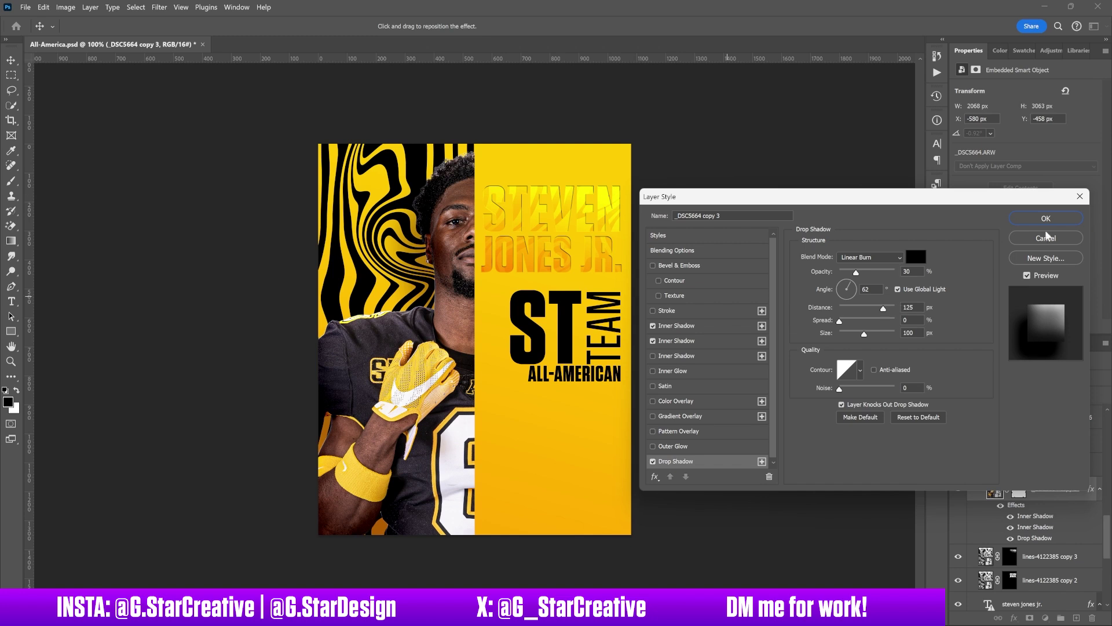
pyautogui.click(1072, 218)
pyautogui.scroll(1, 959, 502)
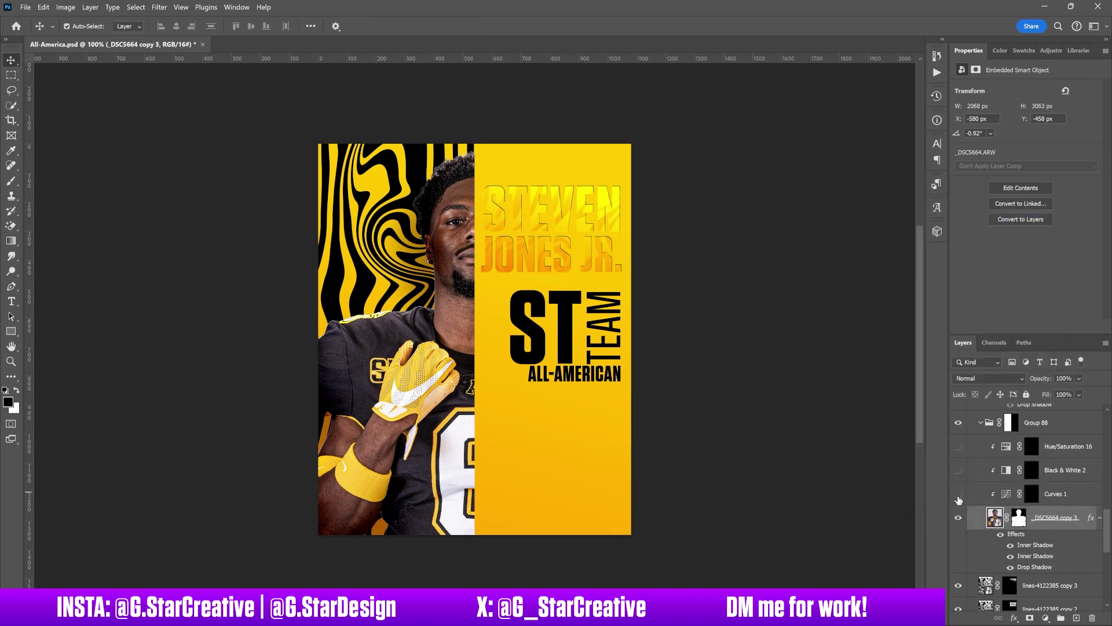
# Step: Turn on the Curves 1, Black & White 2 and Hue/Saturation 16 adjustments, comparing before and after
pyautogui.click(959, 494)
pyautogui.click(959, 495)
pyautogui.click(958, 494)
pyautogui.click(959, 496)
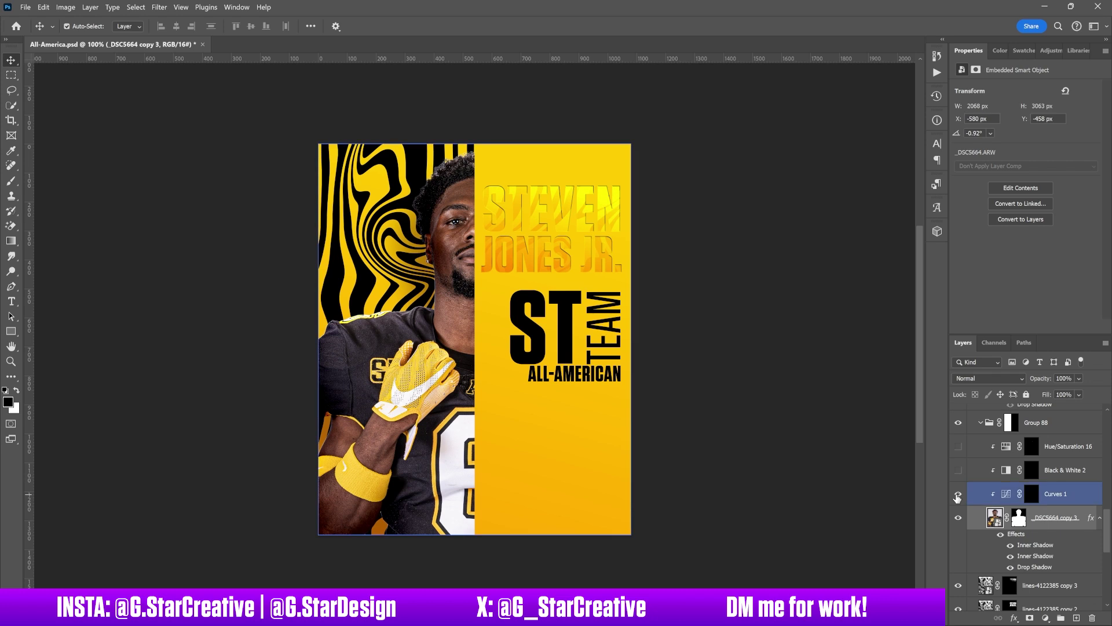
pyautogui.click(958, 471)
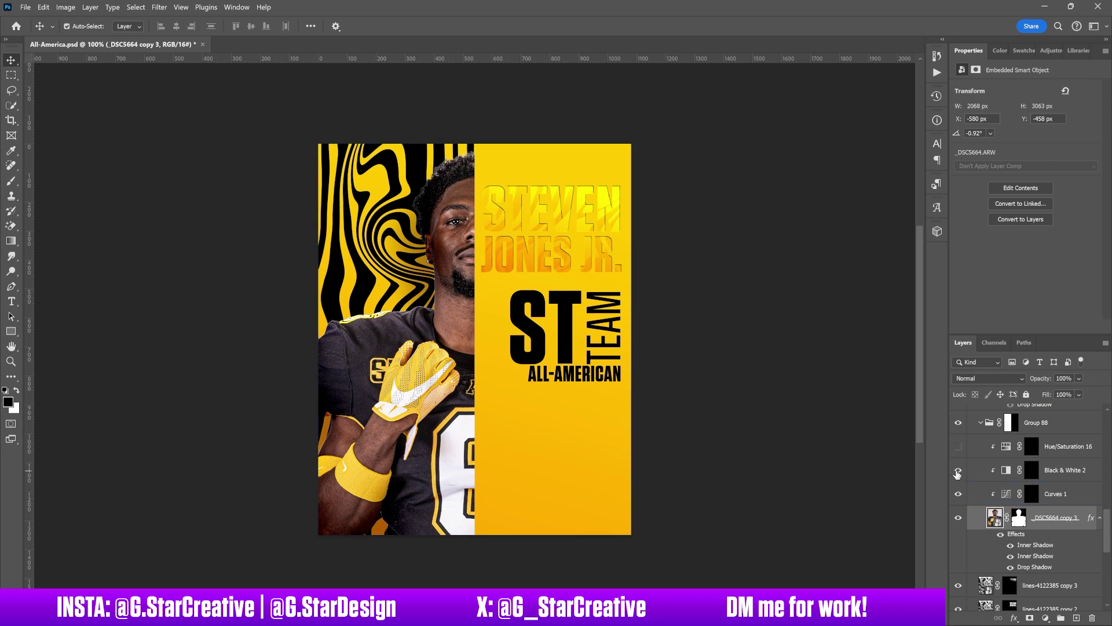
pyautogui.click(958, 471)
pyautogui.click(959, 471)
pyautogui.click(959, 470)
pyautogui.click(959, 447)
pyautogui.scroll(3, 959, 448)
# Step: Reveal the gold 3D '1' Rendered Image and compare its Drop Shadow on and off
pyautogui.click(959, 464)
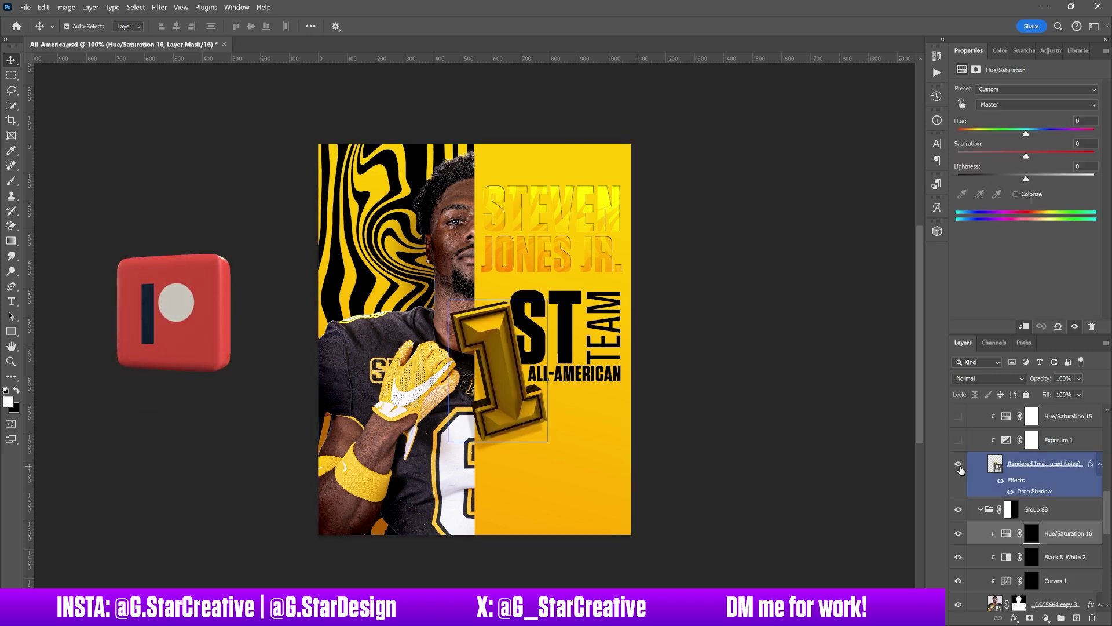
pyautogui.click(1045, 470)
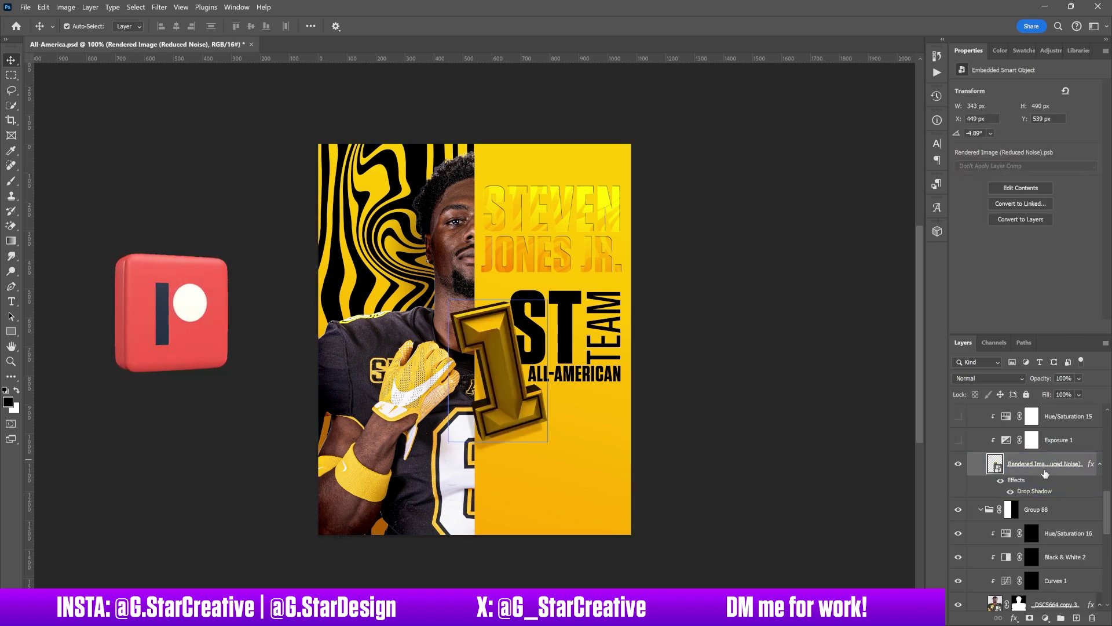
pyautogui.scroll(2, 1045, 473)
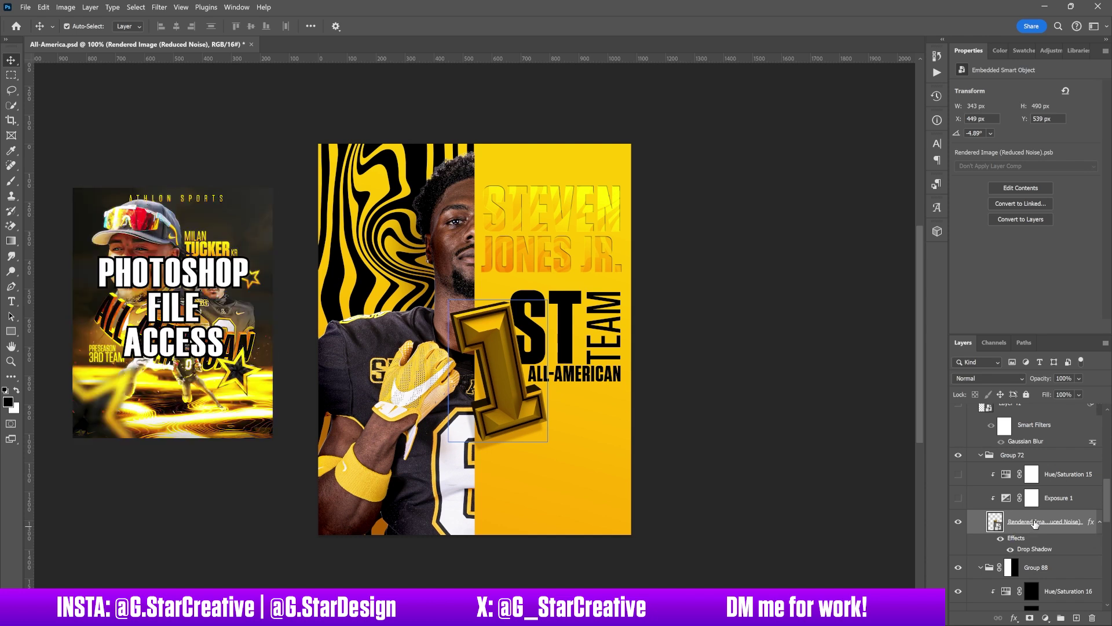
pyautogui.click(1000, 539)
pyautogui.click(1000, 539)
pyautogui.click(1000, 540)
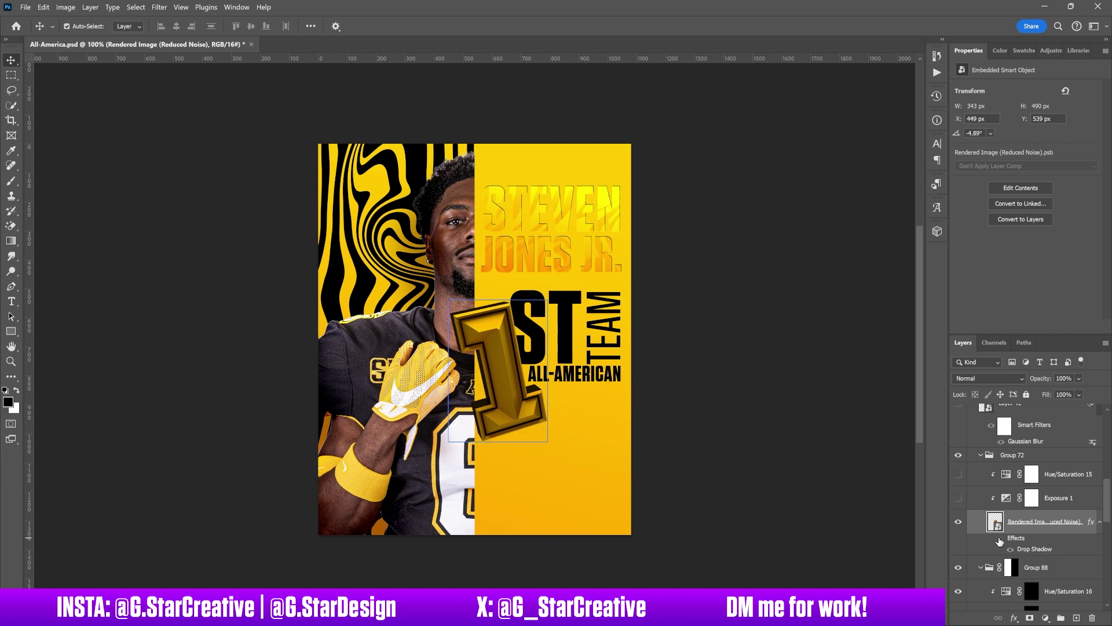
pyautogui.click(1000, 539)
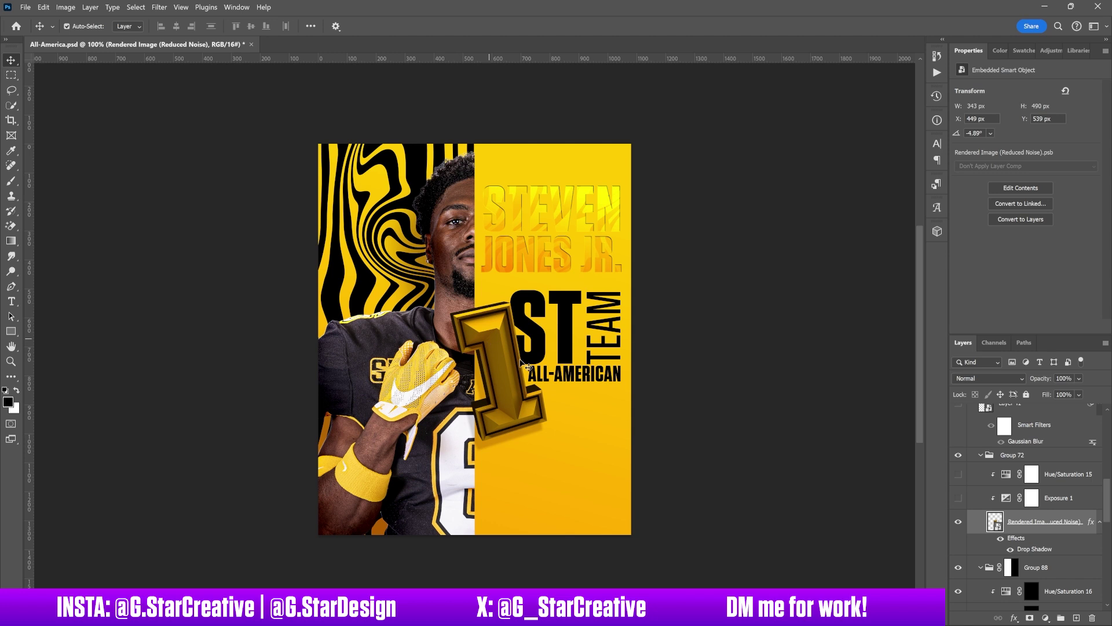
# Step: Turn on the Exposure 1 and Hue/Saturation 15 adjustments for the '1'
pyautogui.click(956, 501)
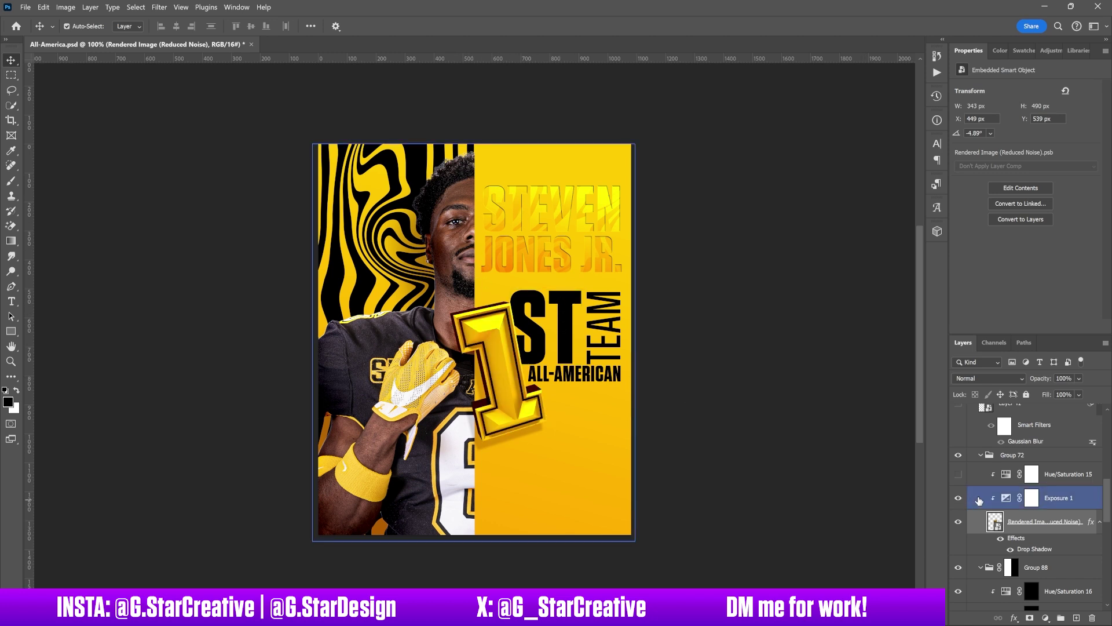
pyautogui.click(958, 474)
pyautogui.click(1060, 474)
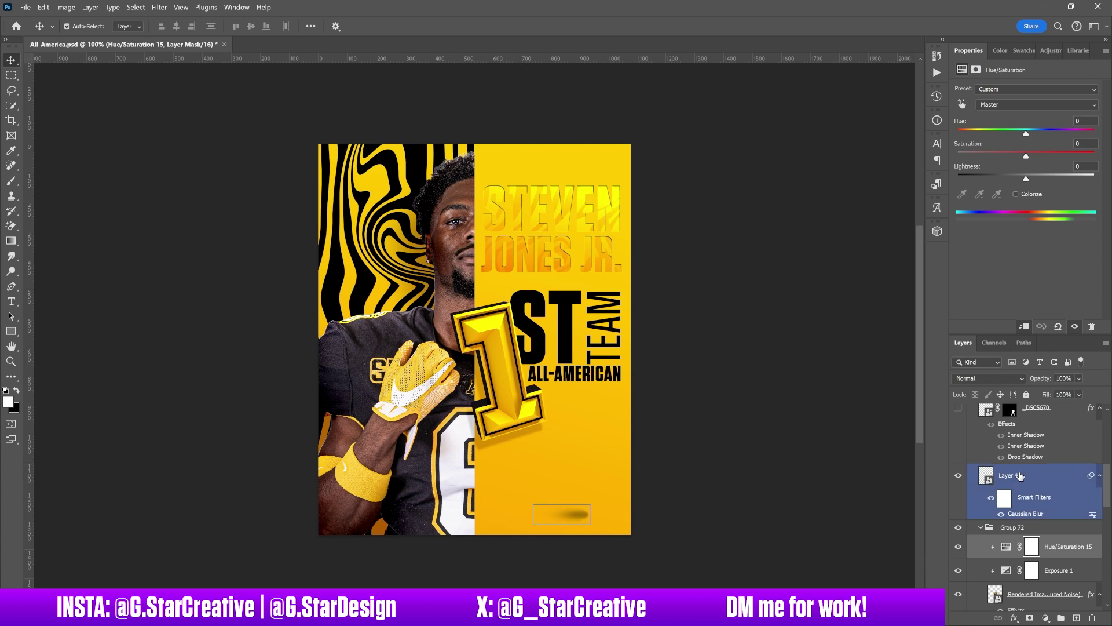
# Step: Show the Layer 41 blurred shadow and the small crouching _DSC5670 player cutout
pyautogui.click(1021, 476)
pyautogui.scroll(1, 985, 493)
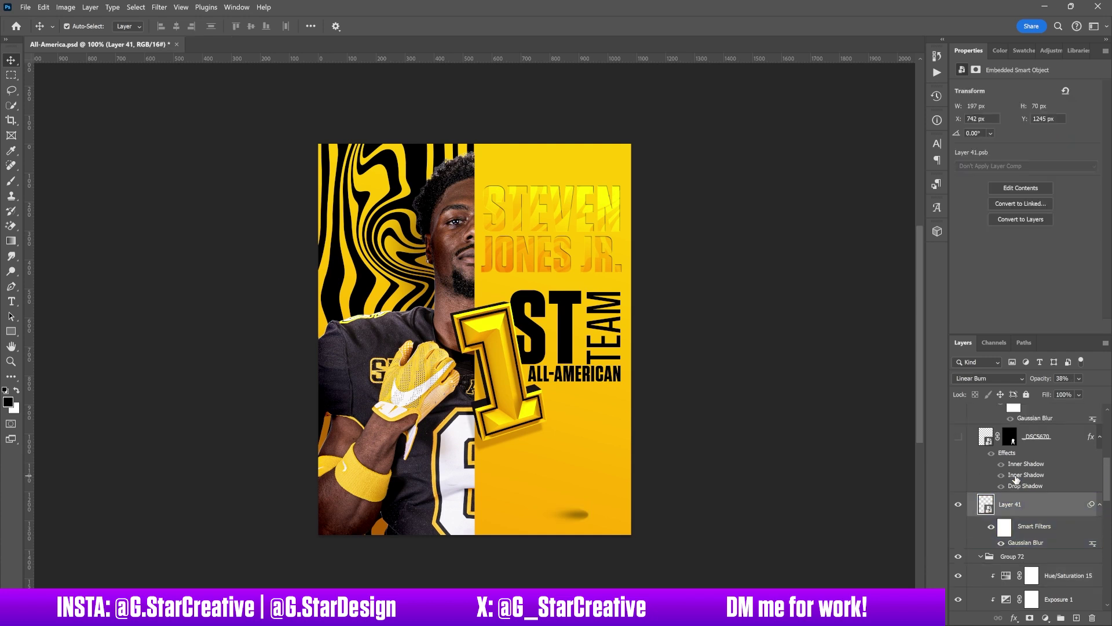
pyautogui.click(959, 505)
pyautogui.click(957, 437)
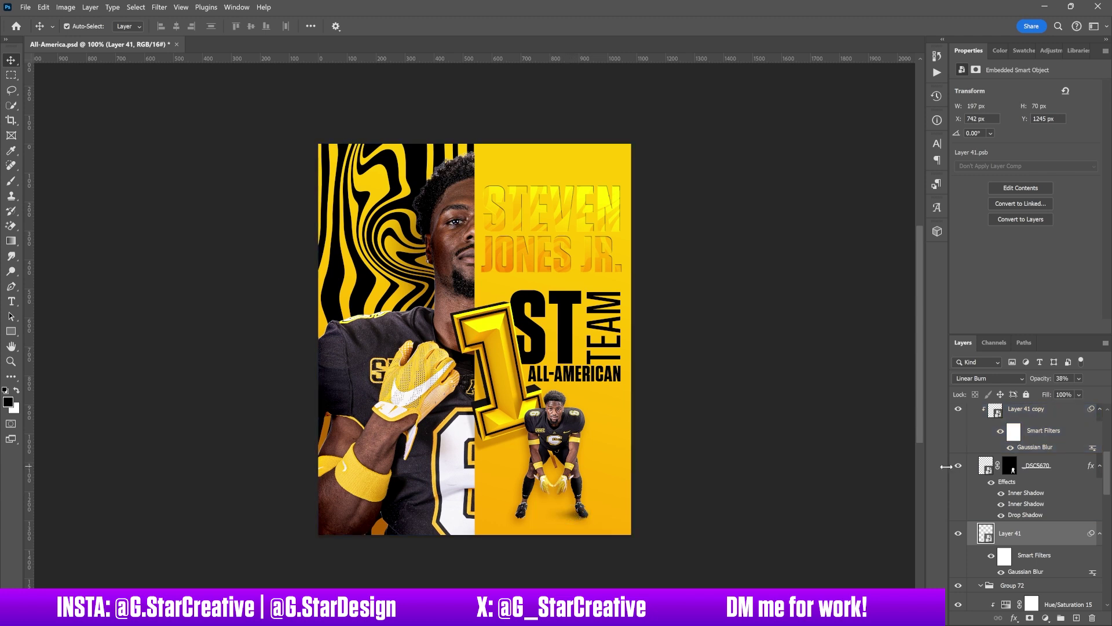
# Step: Duplicate Layer 41 with Ctrl+J to deepen the shadow under the player
pyautogui.click(981, 474)
pyautogui.click(1010, 533)
pyautogui.hotkey('ctrl', 'j')
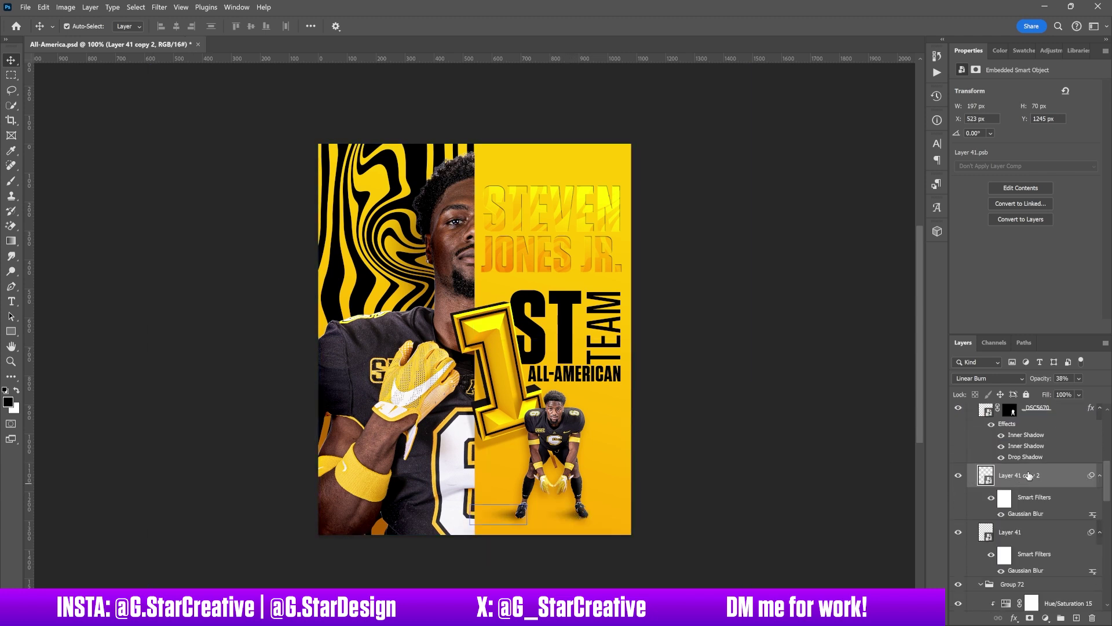
pyautogui.scroll(3, 997, 478)
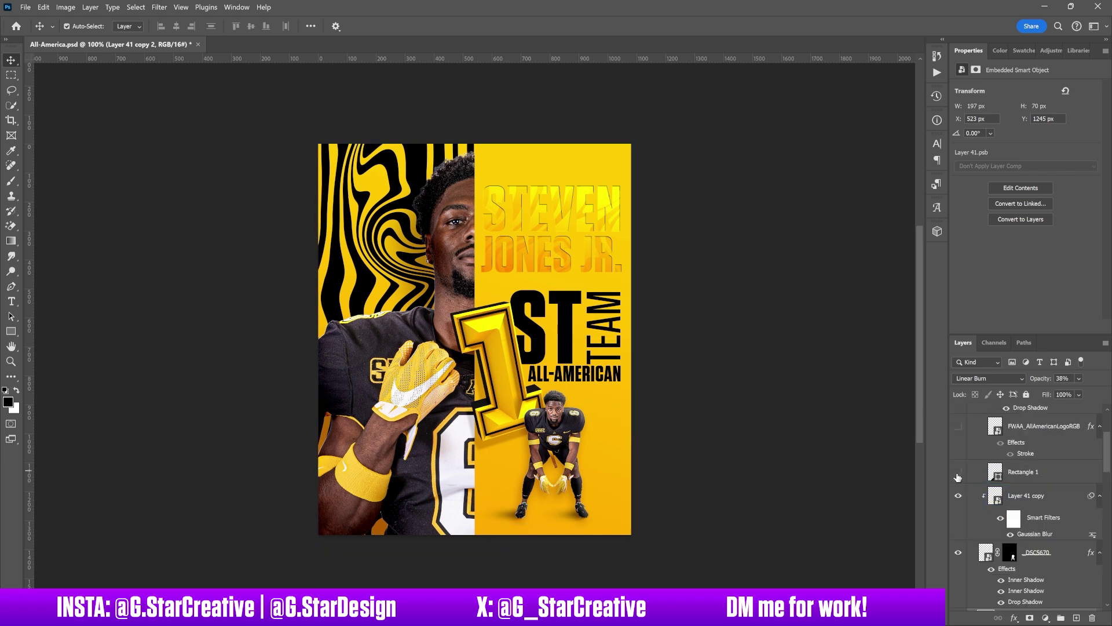
# Step: Show the black Rectangle 1 triangle, comparing it on and off
pyautogui.click(957, 474)
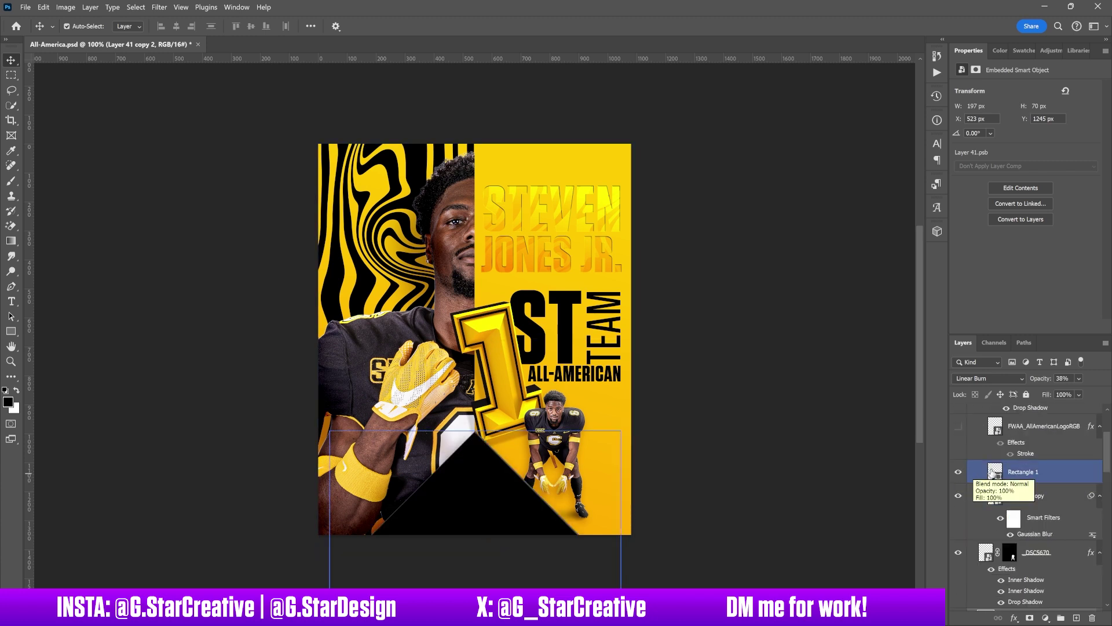
pyautogui.click(959, 473)
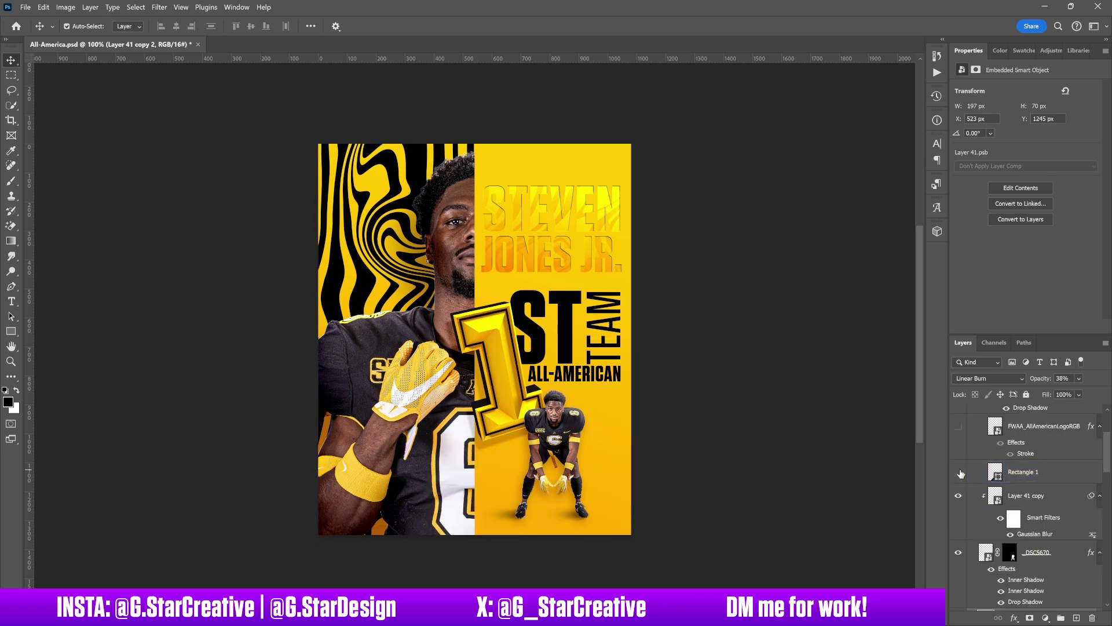
pyautogui.click(959, 473)
pyautogui.click(1049, 472)
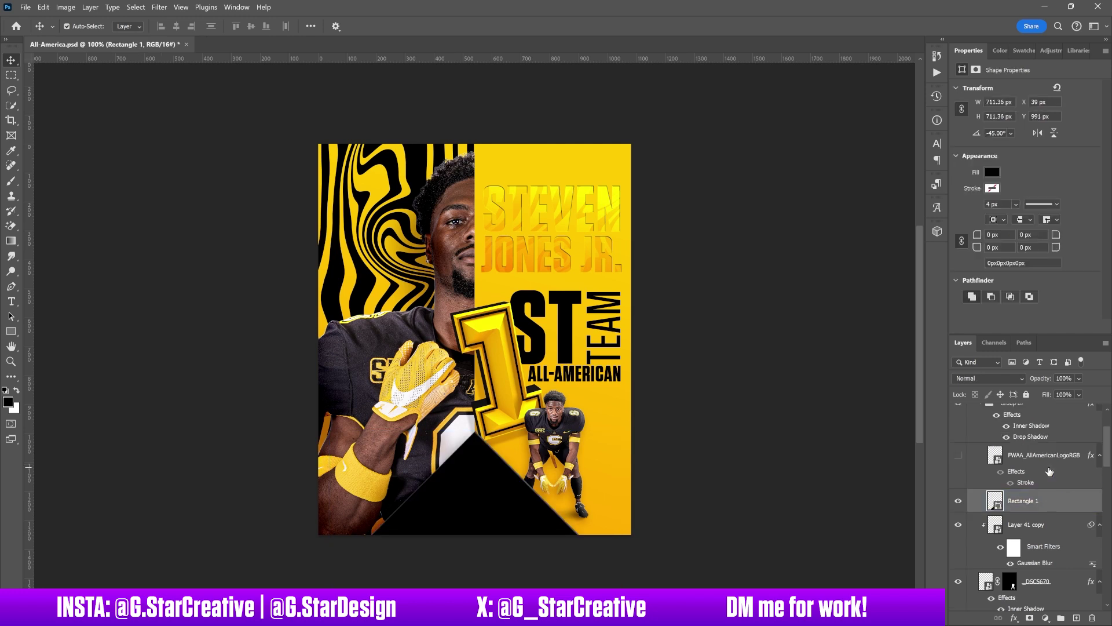
pyautogui.scroll(1, 1050, 470)
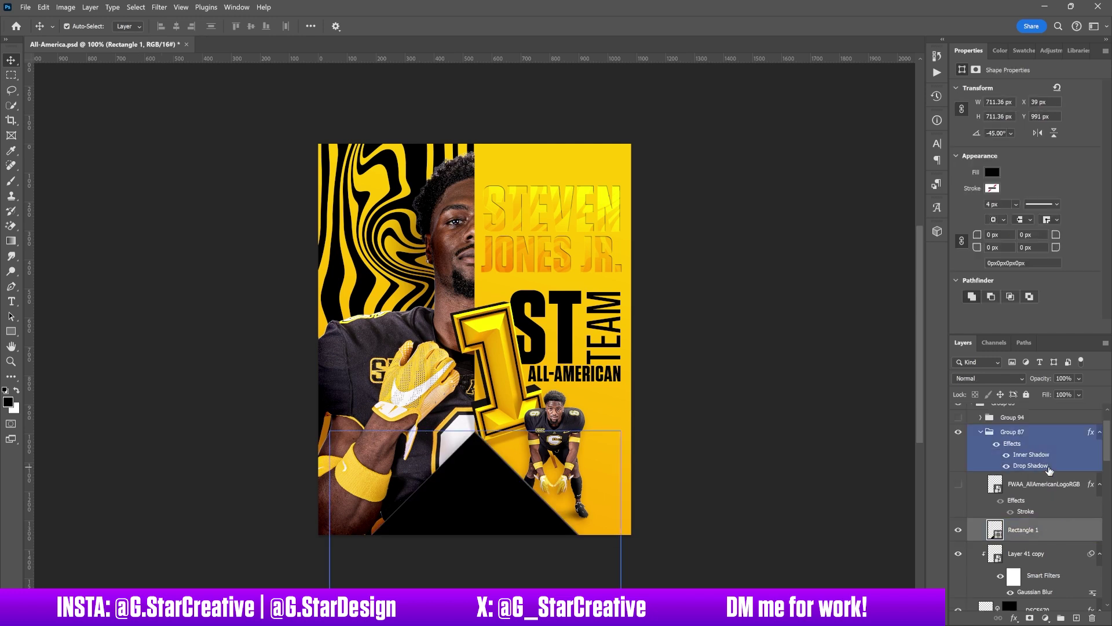
# Step: Compare Group 87's shadow on the triangle, then show the FWAA All-America logo
pyautogui.click(998, 444)
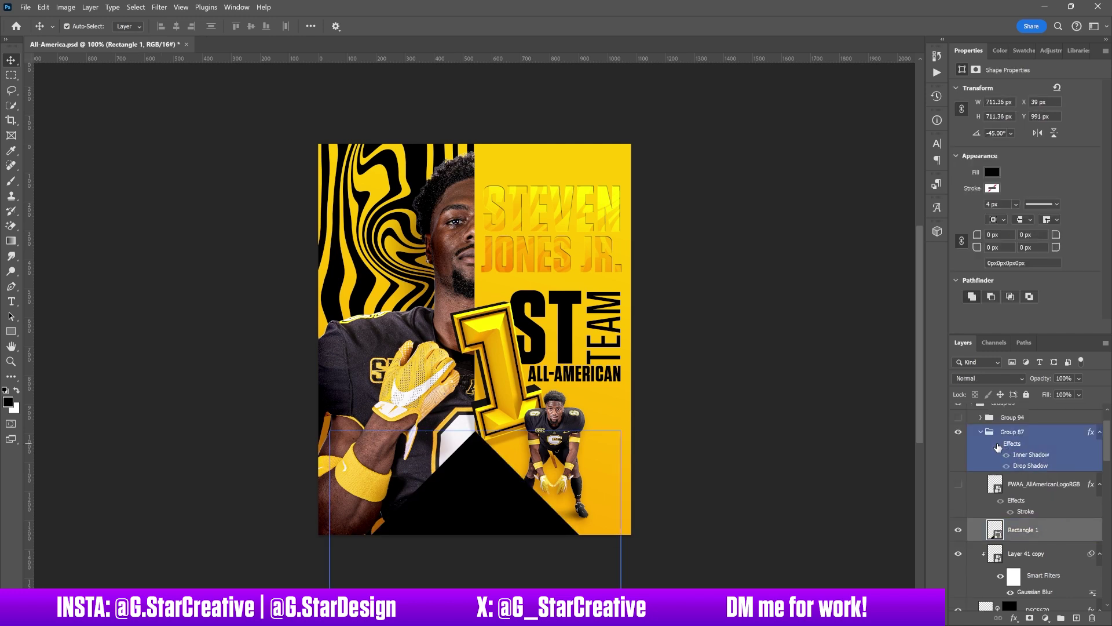
pyautogui.click(998, 445)
pyautogui.click(998, 445)
pyautogui.click(997, 445)
pyautogui.click(998, 444)
pyautogui.click(998, 445)
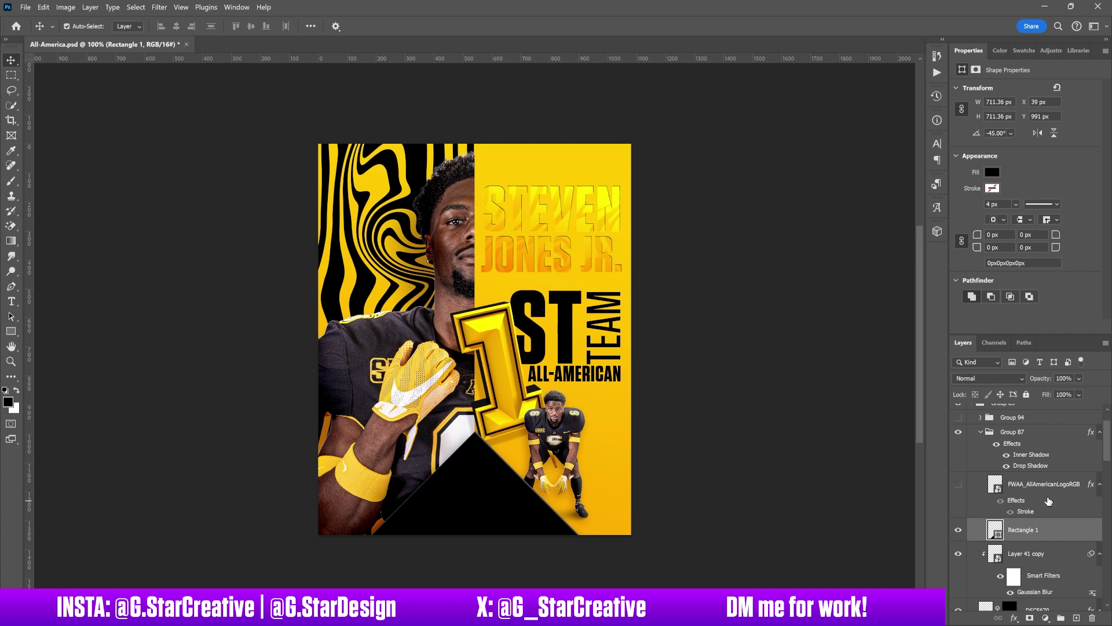
pyautogui.click(958, 486)
# Step: Add the white Stroke to the FWAA logo and show the Group 94 star row
pyautogui.click(1039, 490)
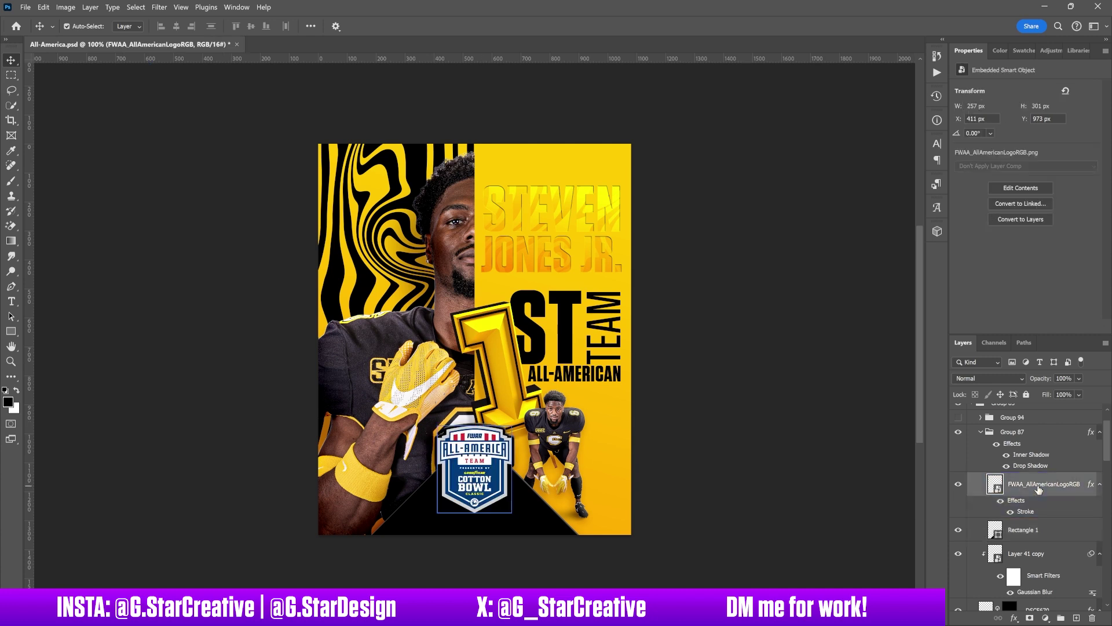
pyautogui.click(999, 501)
pyautogui.click(540, 514)
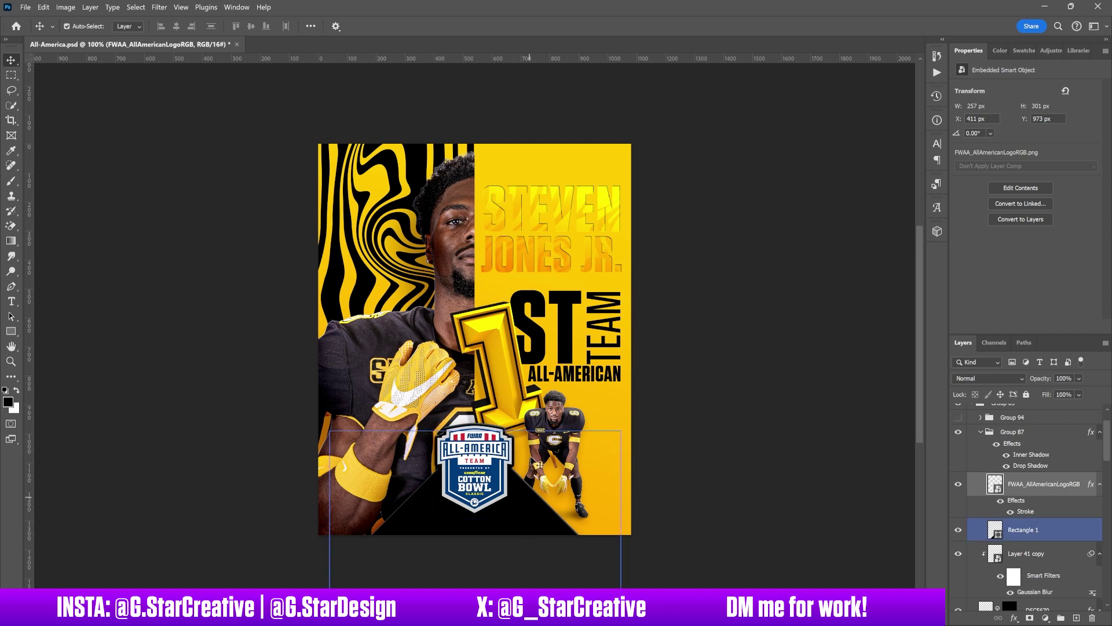
pyautogui.scroll(3, 1034, 461)
pyautogui.click(1025, 469)
# Step: Turn on Group 65 and the CC colour grade group, toggling CC to compare
pyautogui.click(959, 454)
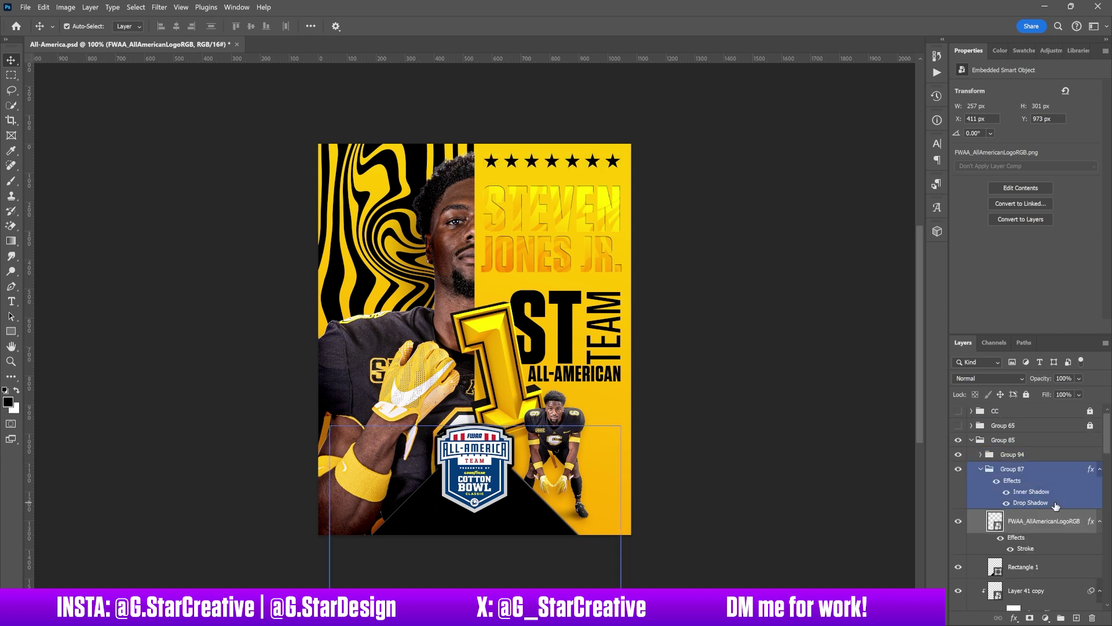
pyautogui.click(724, 214)
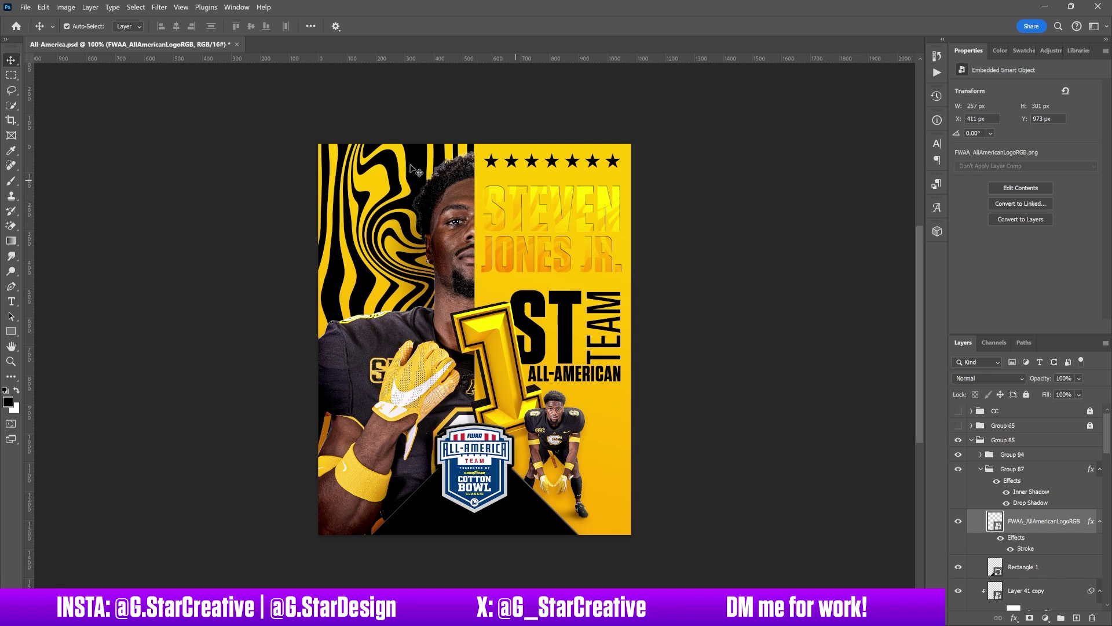
pyautogui.click(959, 425)
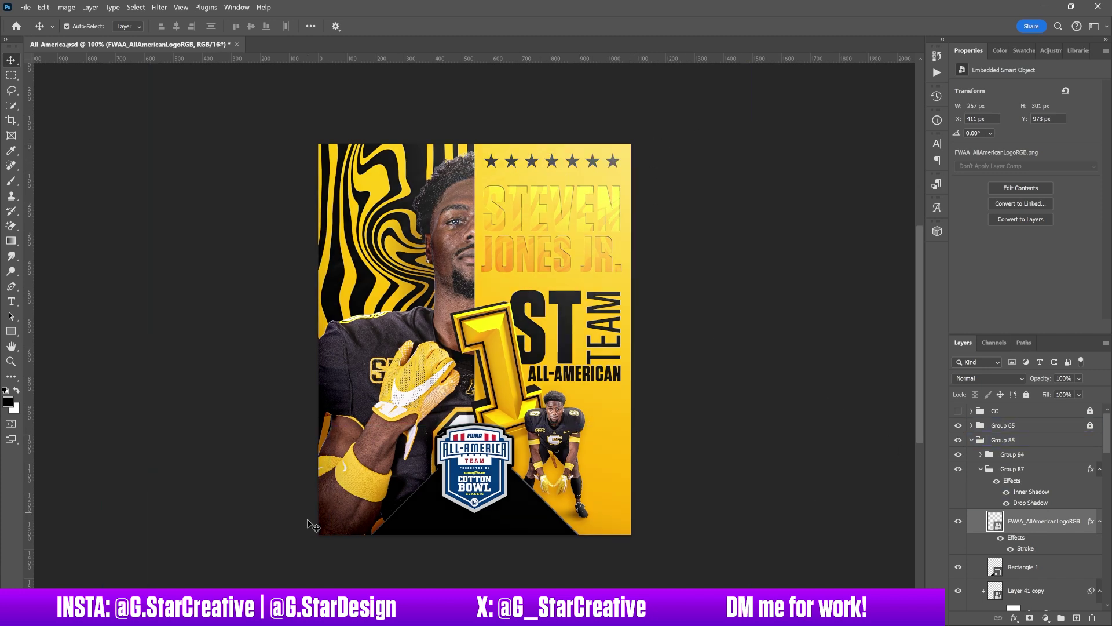
pyautogui.click(958, 412)
pyautogui.click(985, 413)
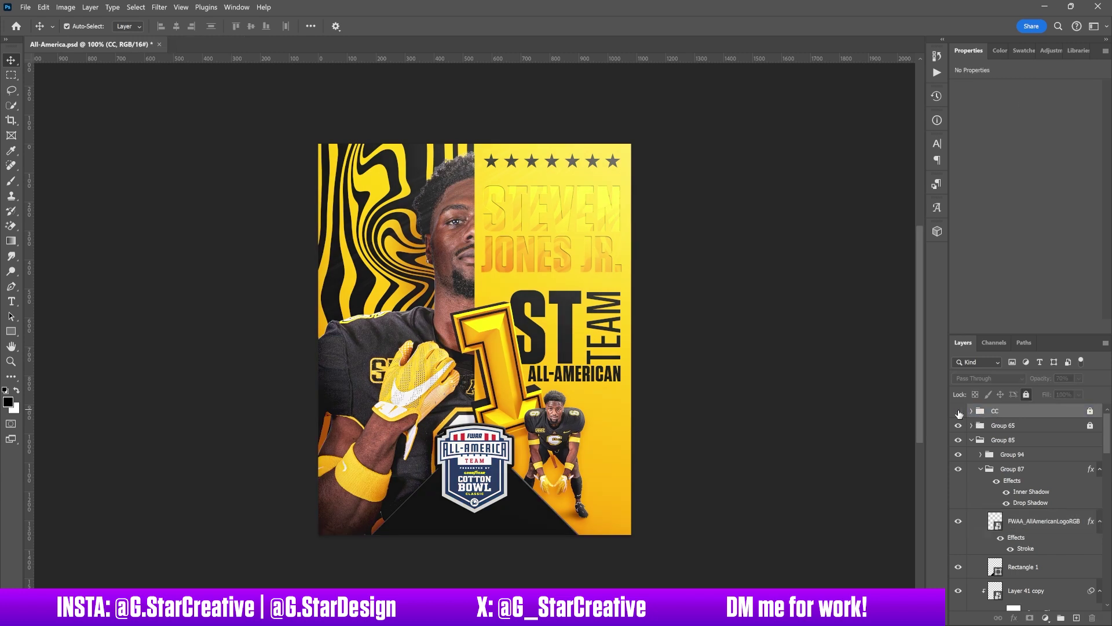
pyautogui.click(958, 411)
pyautogui.click(958, 412)
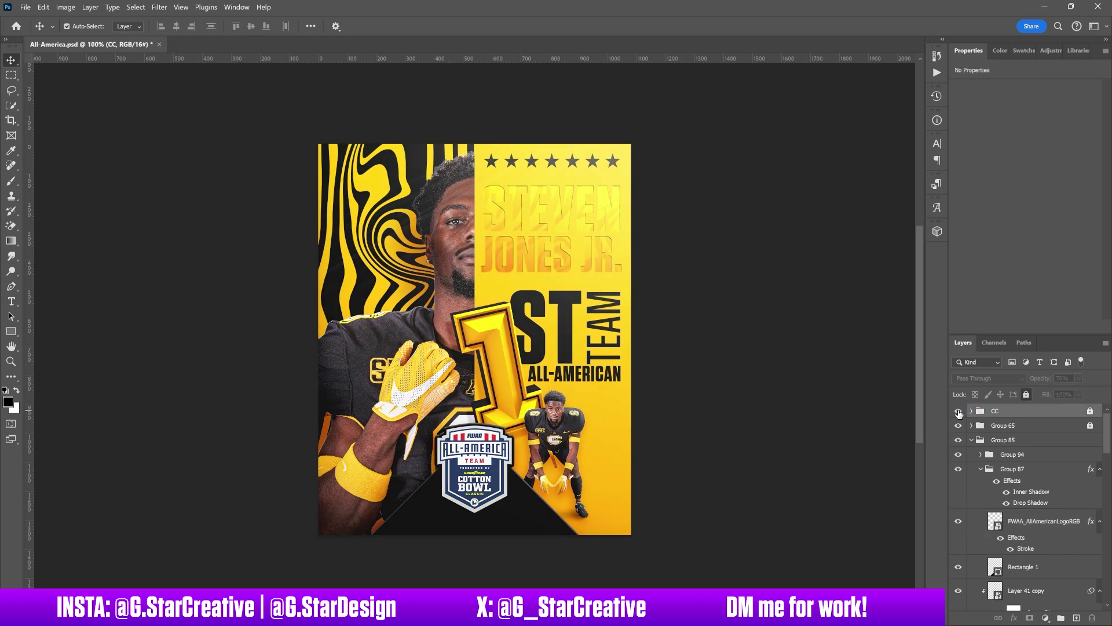